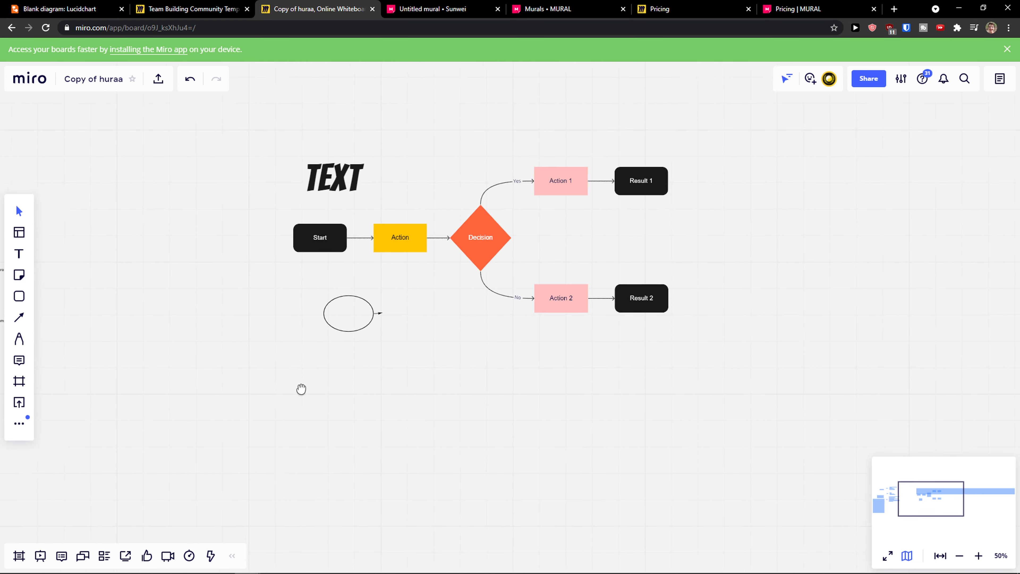
# Step: Flip between the Miro flowchart and Mural mind map tabs, ending on the MAIN TOPIC mural
pyautogui.hotkey('ctrl', 'Tab')
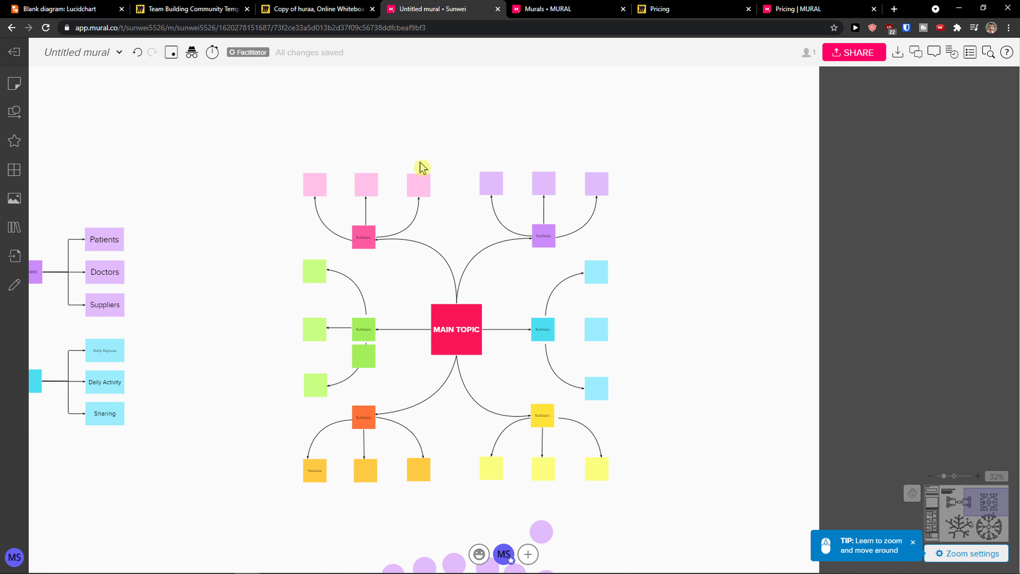
pyautogui.click(311, 9)
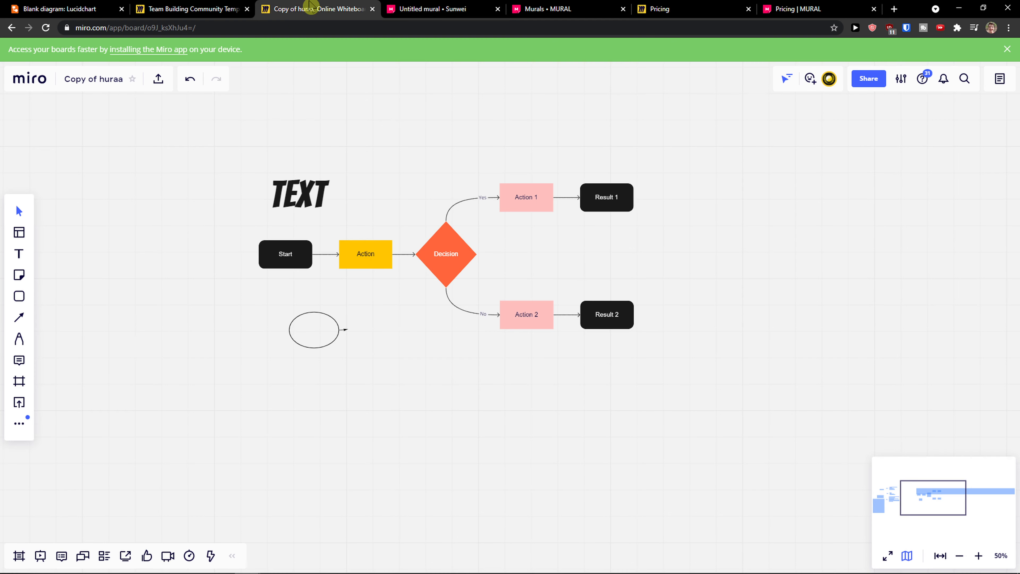
pyautogui.click(399, 12)
pyautogui.click(336, 6)
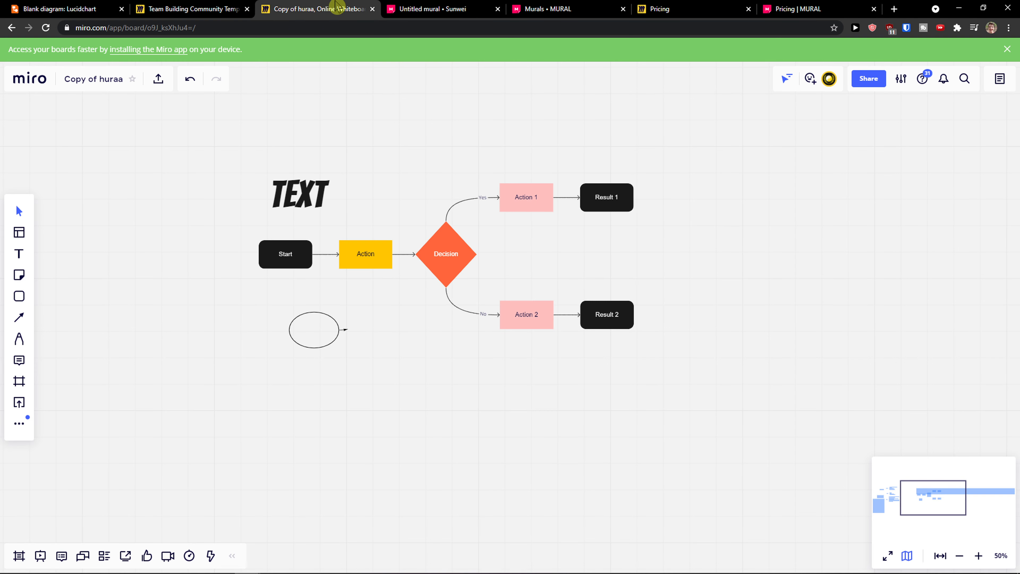
pyautogui.scroll(-1, 212, 161)
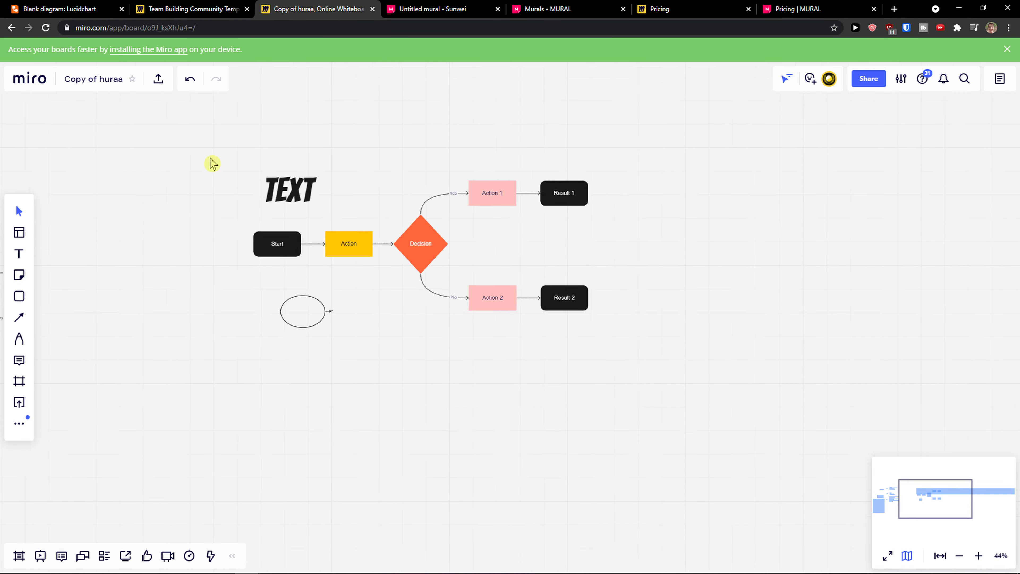
pyautogui.click(418, 9)
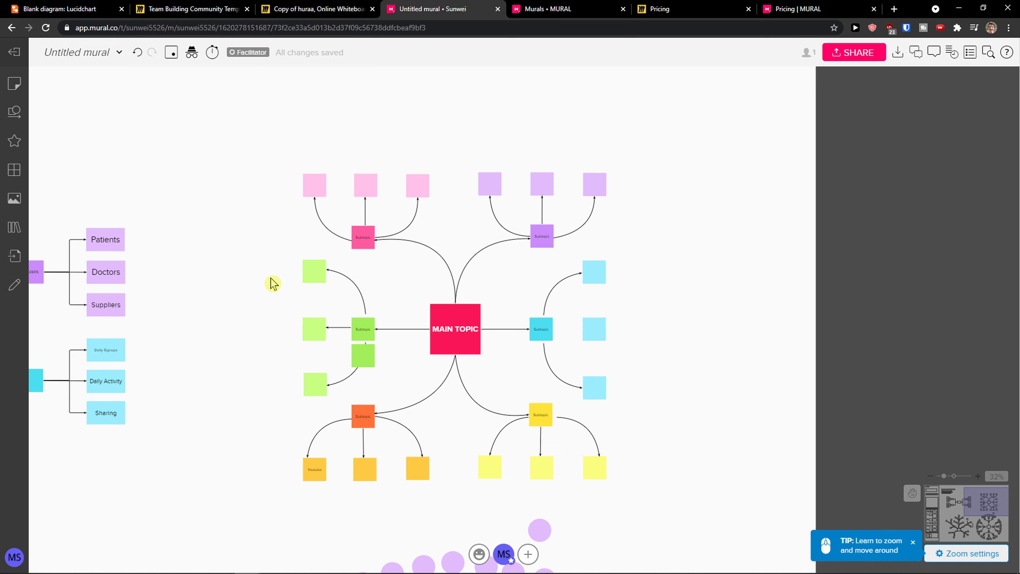
pyautogui.click(355, 7)
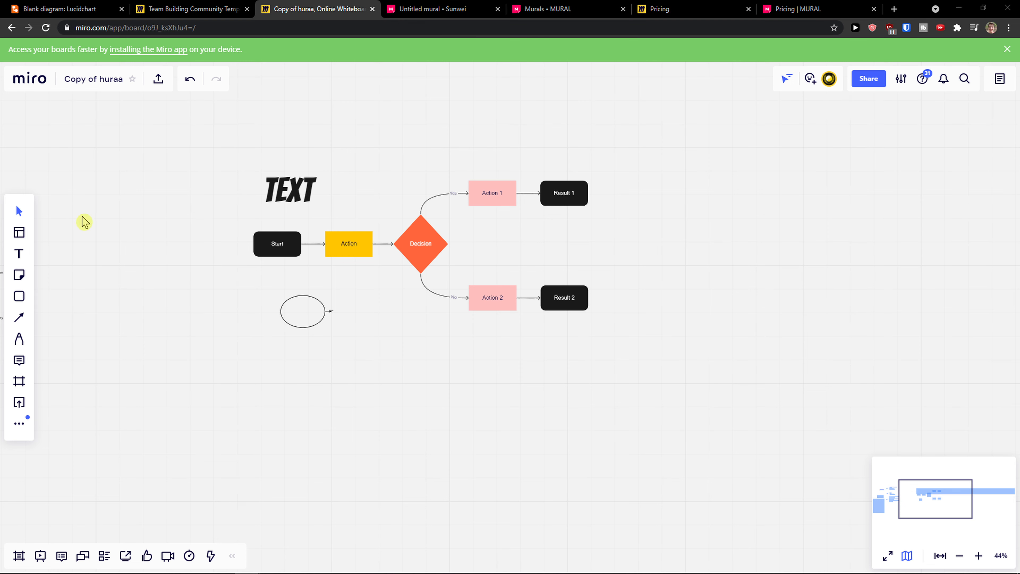
pyautogui.click(448, 9)
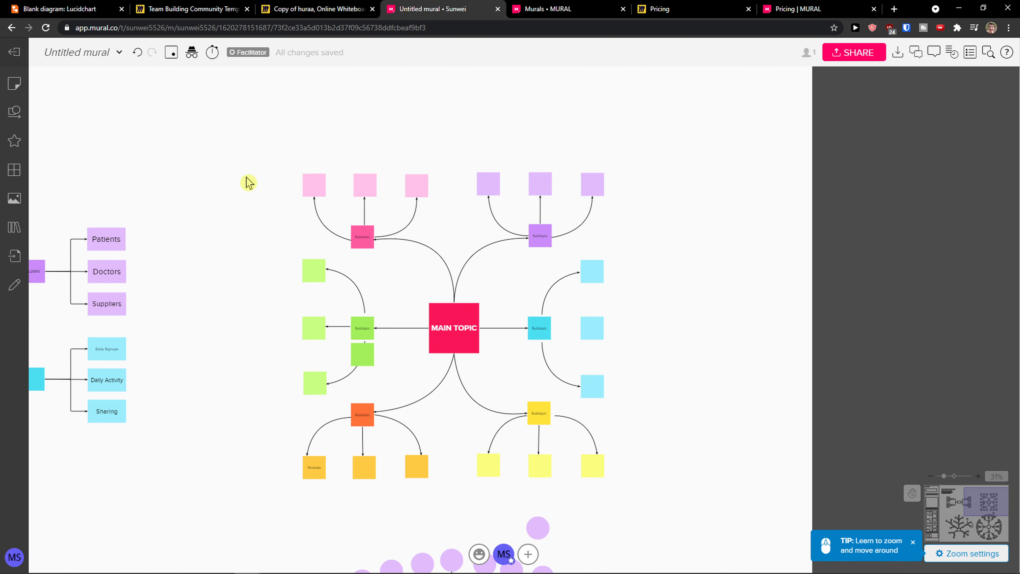
pyautogui.click(312, 7)
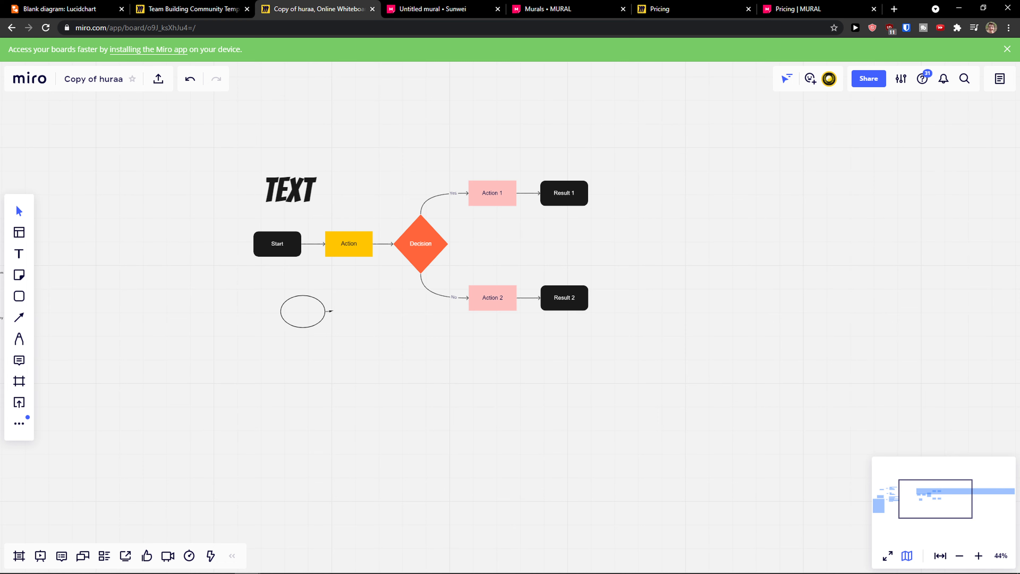
pyautogui.click(414, 8)
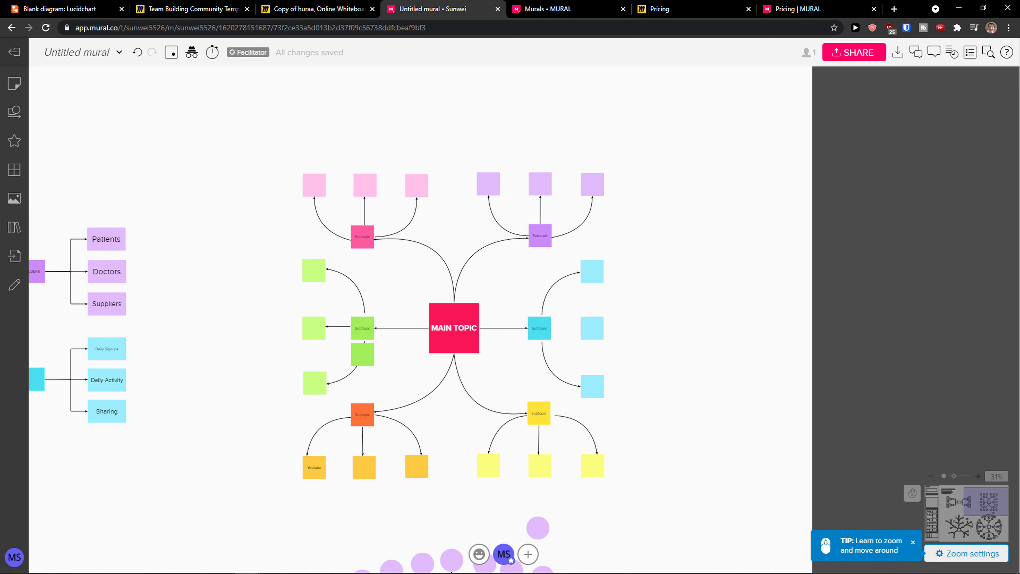
# Step: Scroll the mural and glance at the Miro board before returning to the mind map
pyautogui.scroll(-3, 266, 239)
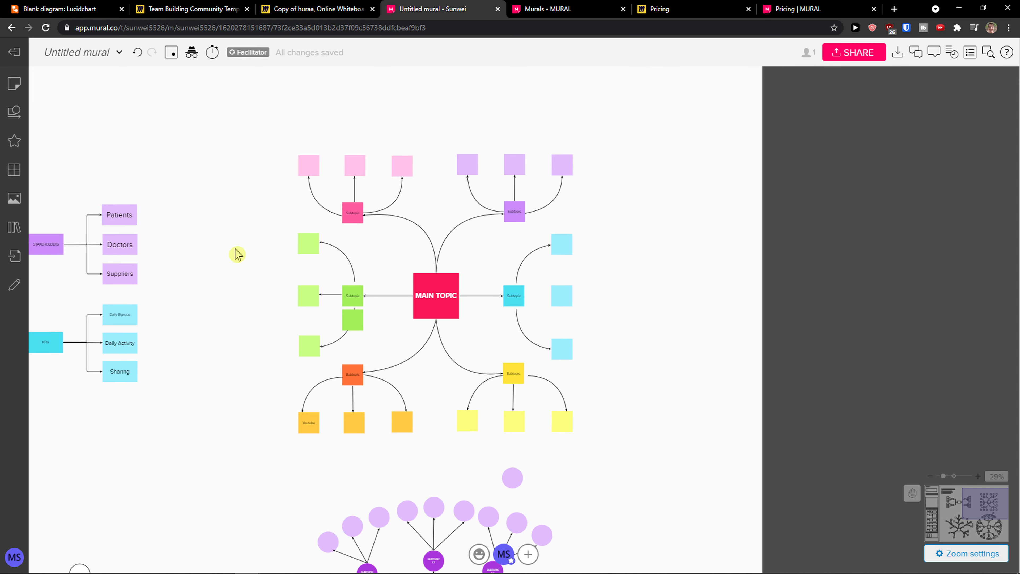
pyautogui.scroll(3, 373, 273)
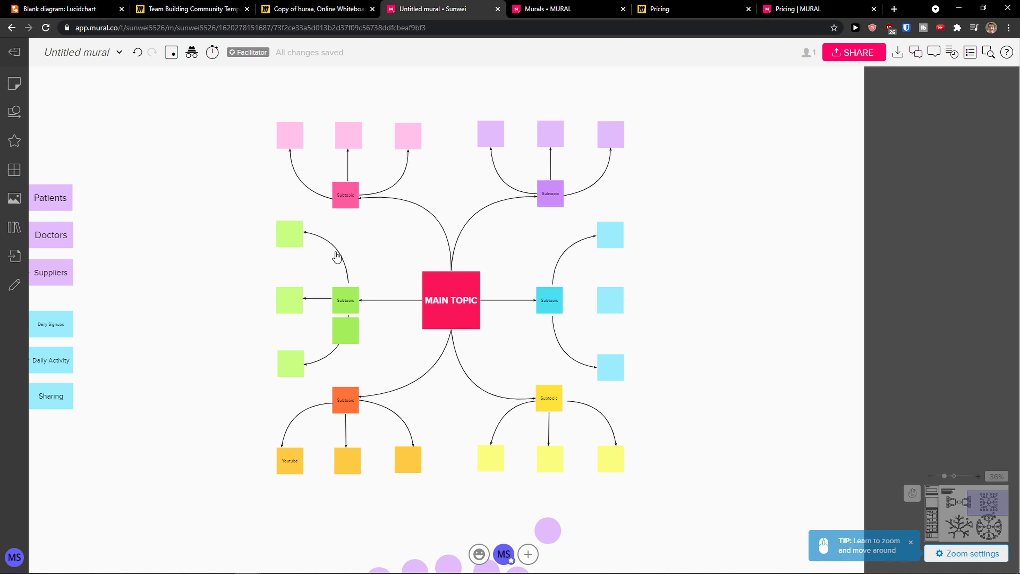
pyautogui.scroll(-1, 240, 301)
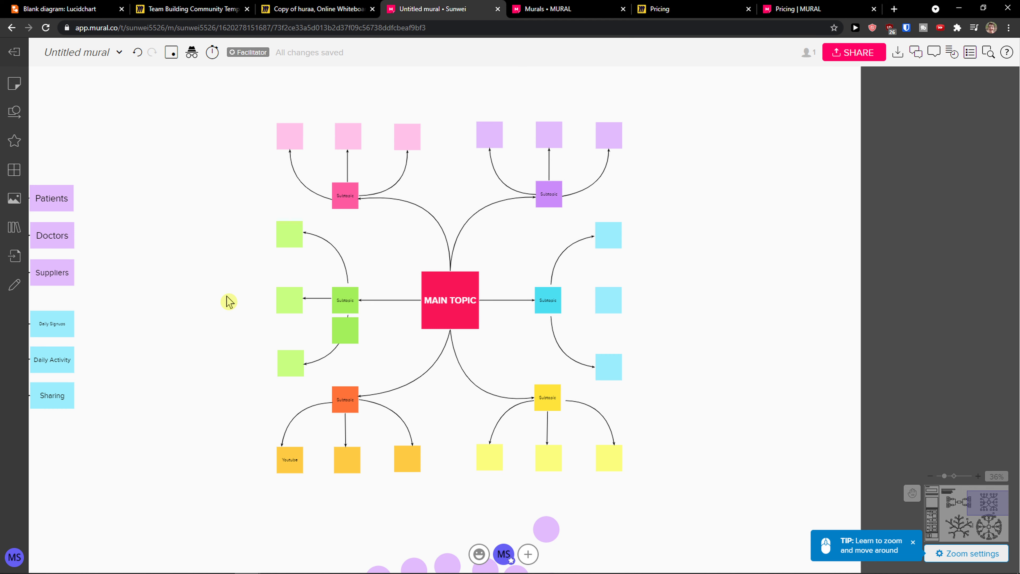
pyautogui.click(321, 9)
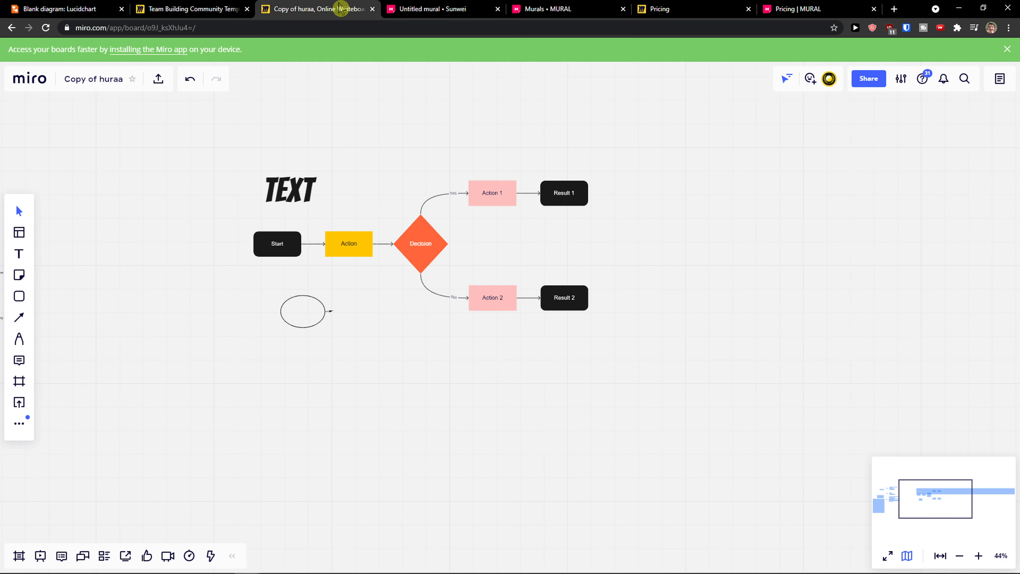
pyautogui.click(419, 7)
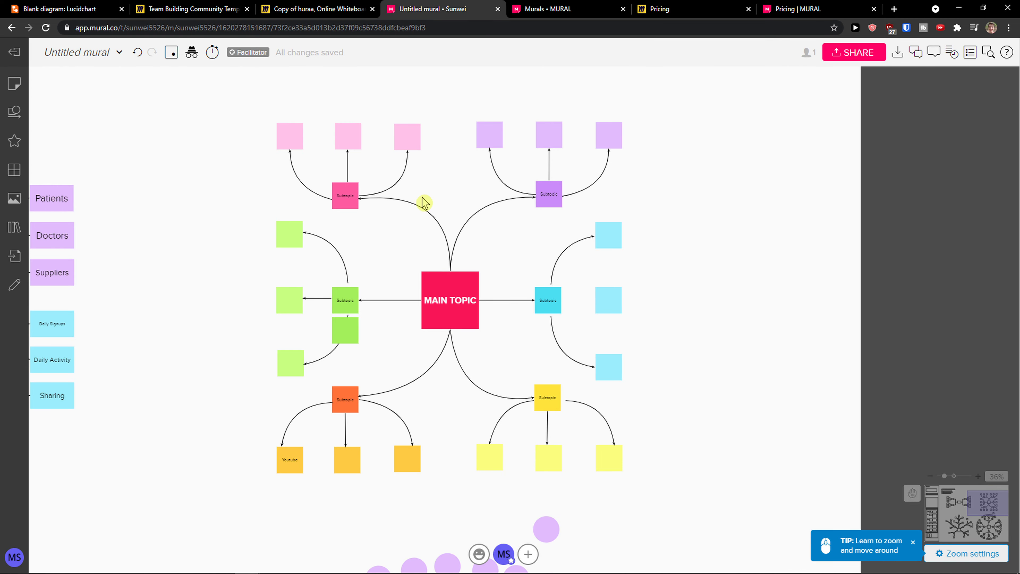
pyautogui.scroll(1, 446, 207)
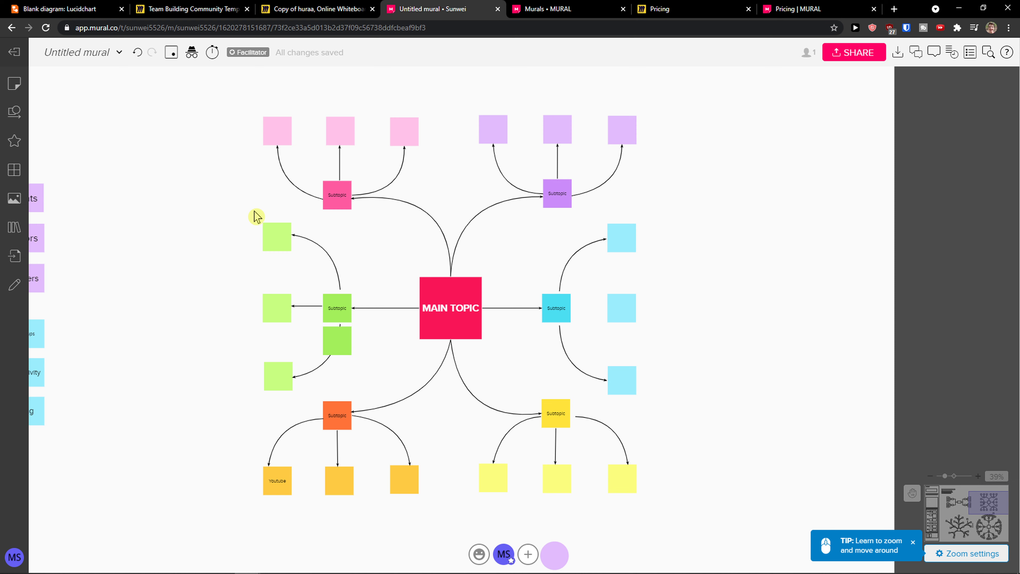
pyautogui.scroll(3, 269, 301)
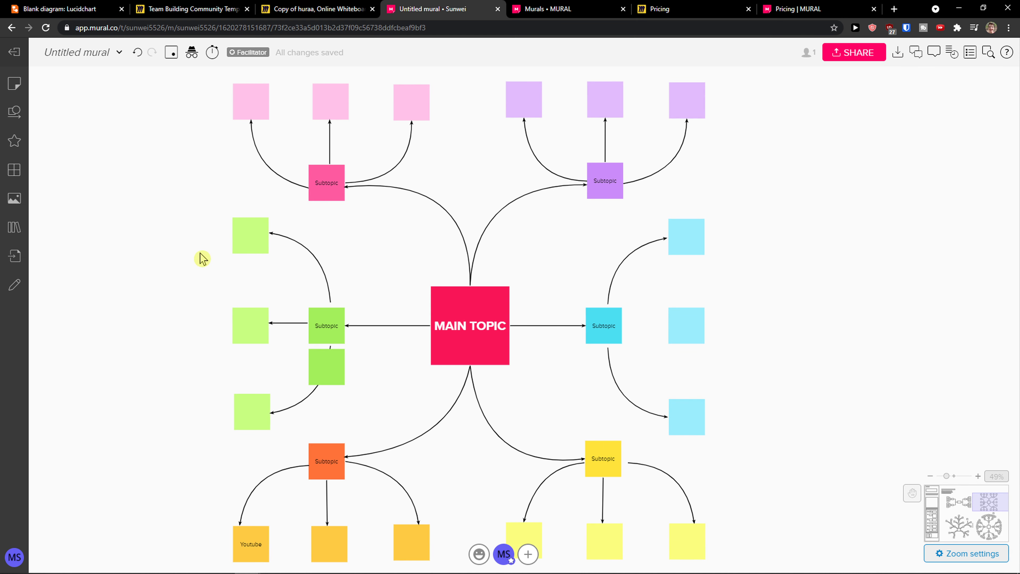
pyautogui.scroll(-2, 182, 221)
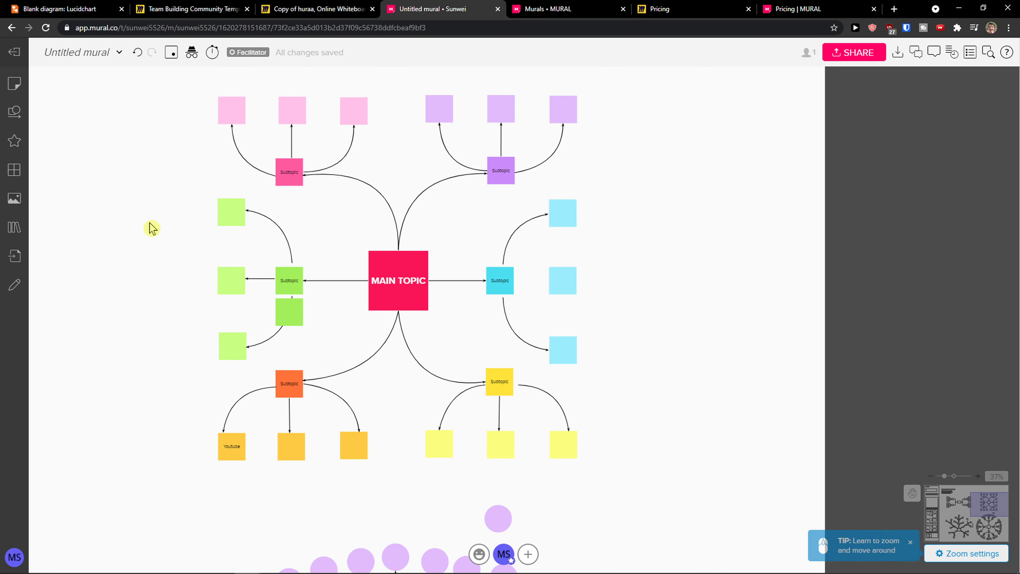
# Step: Pan the mural to frame the MAIN TOPIC mind map beside PRODUCT LAUNCH
pyautogui.moveTo(150, 228); pyautogui.dragTo(218, 226)
pyautogui.scroll(-2, 205, 227)
pyautogui.scroll(-2, 346, 230)
pyautogui.scroll(5, 406, 246)
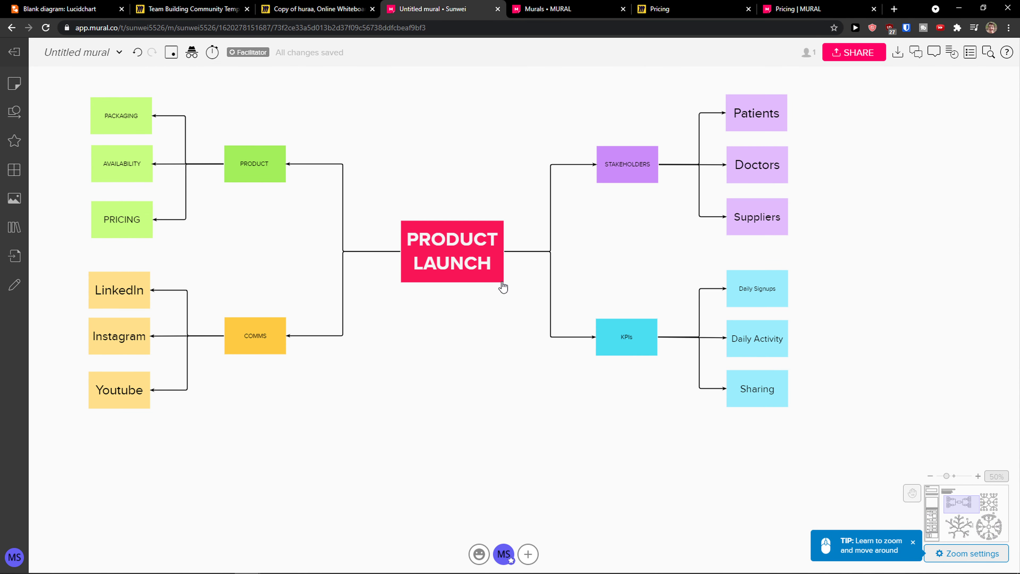
pyautogui.moveTo(538, 310); pyautogui.dragTo(338, 307)
pyautogui.scroll(-1, 434, 297)
pyautogui.moveTo(676, 289); pyautogui.dragTo(342, 296)
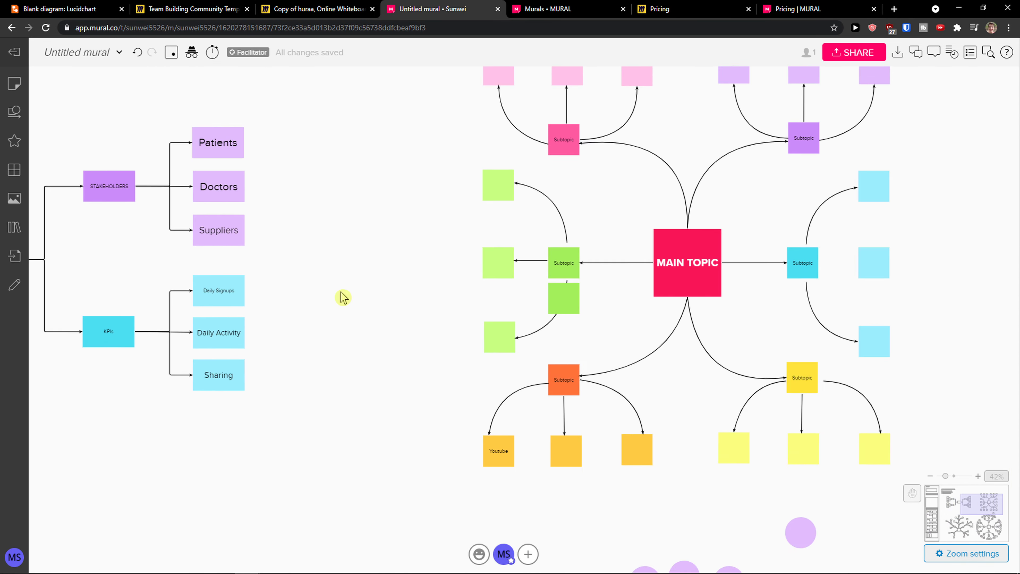
pyautogui.moveTo(755, 293); pyautogui.dragTo(567, 317)
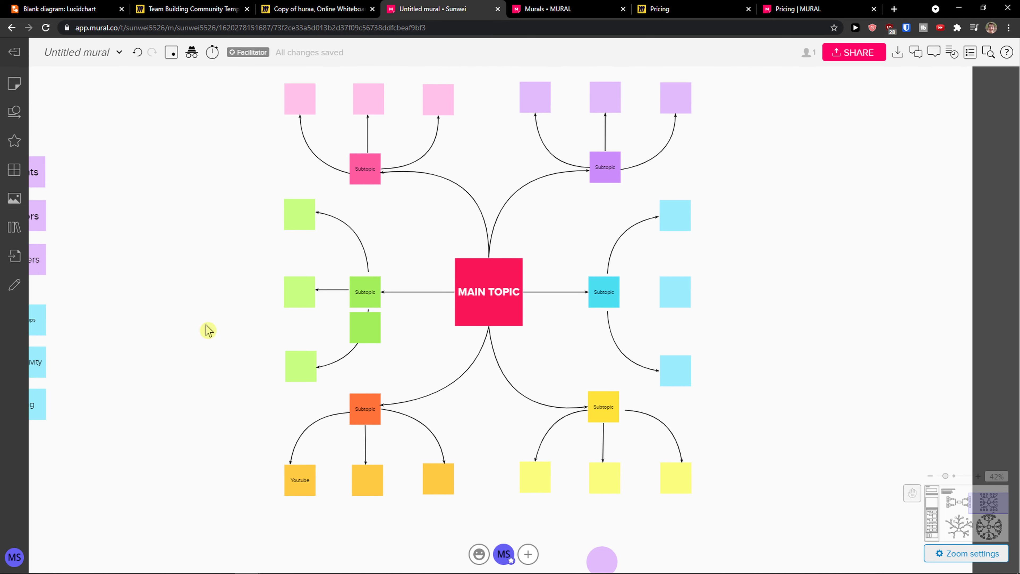
pyautogui.scroll(1, 563, 369)
pyautogui.scroll(-1, 298, 155)
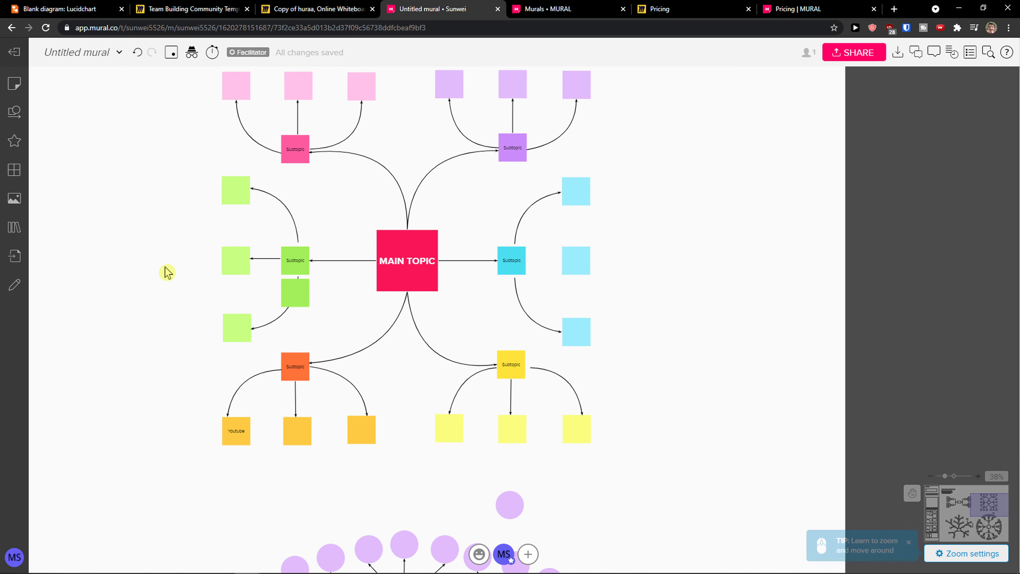
pyautogui.moveTo(164, 269); pyautogui.dragTo(546, 269)
pyautogui.moveTo(388, 268); pyautogui.dragTo(239, 274)
# Step: Re-seat the MAIN TOPIC arrow endpoint so it stays linked to the left green Subtopic
pyautogui.moveTo(479, 272); pyautogui.dragTo(581, 267)
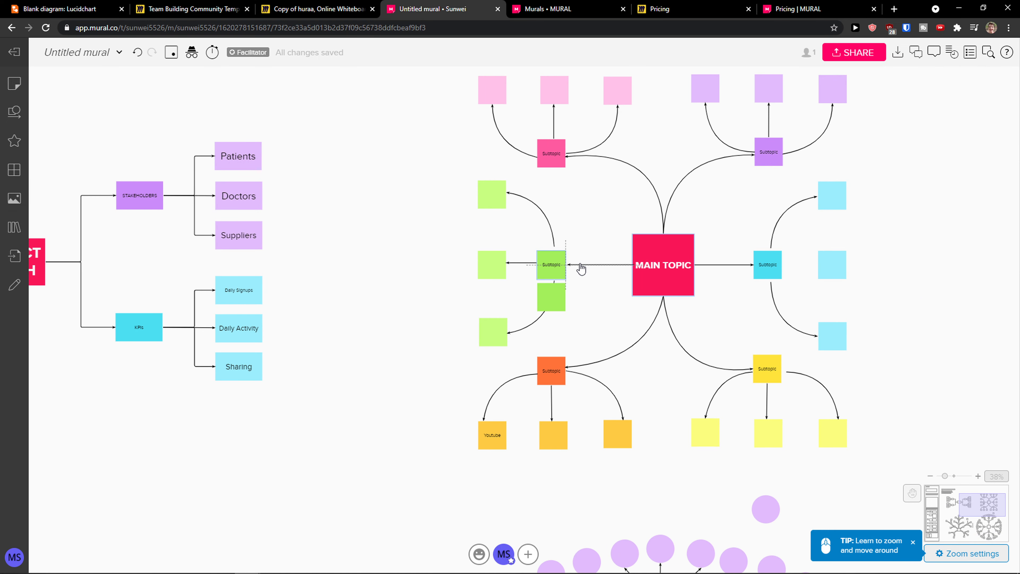
pyautogui.hscroll(3, 346, 283)
pyautogui.moveTo(346, 283); pyautogui.dragTo(266, 282)
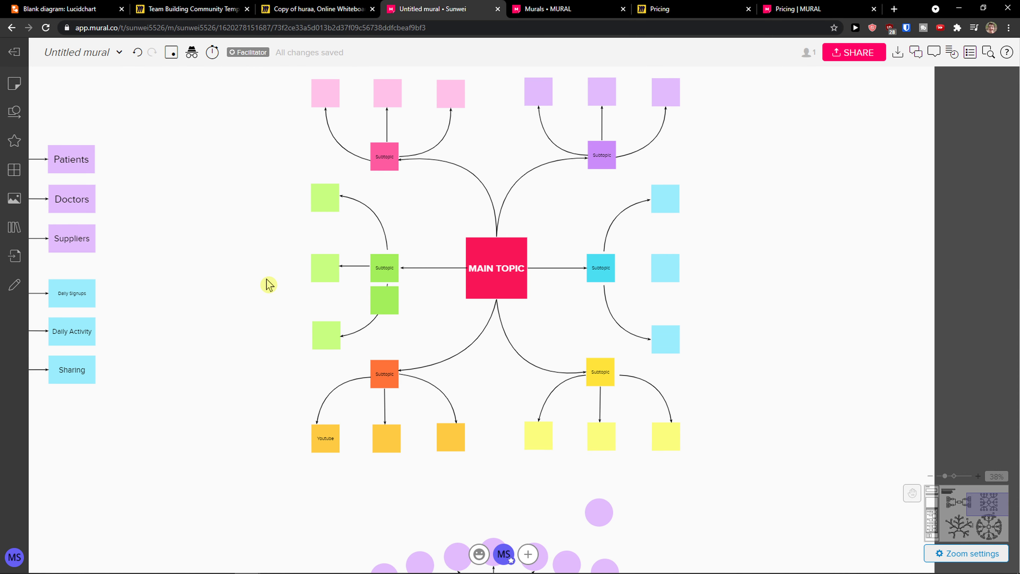
pyautogui.click(427, 268)
pyautogui.moveTo(427, 268); pyautogui.dragTo(426, 269)
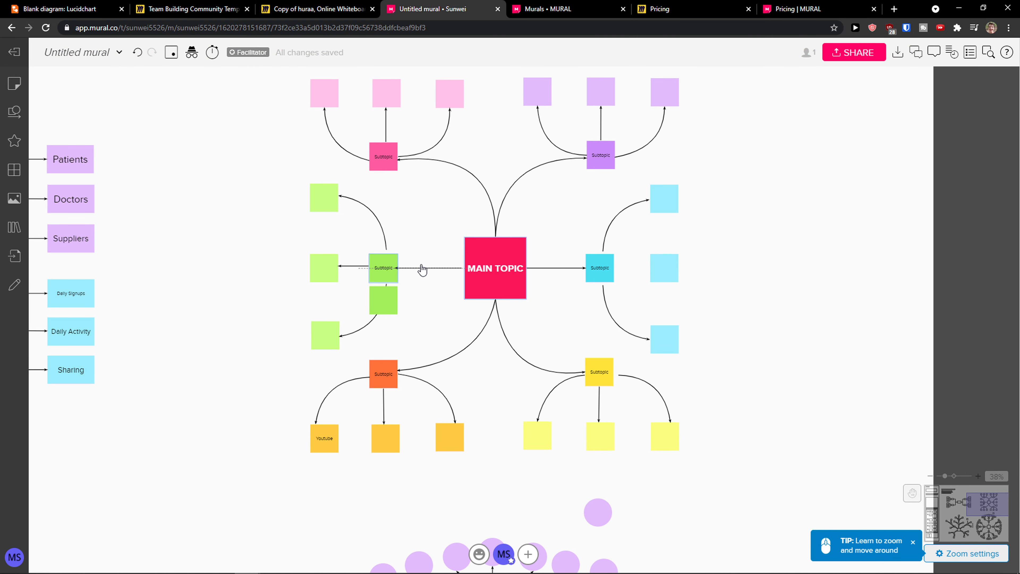
pyautogui.click(423, 269)
pyautogui.scroll(3, 246, 306)
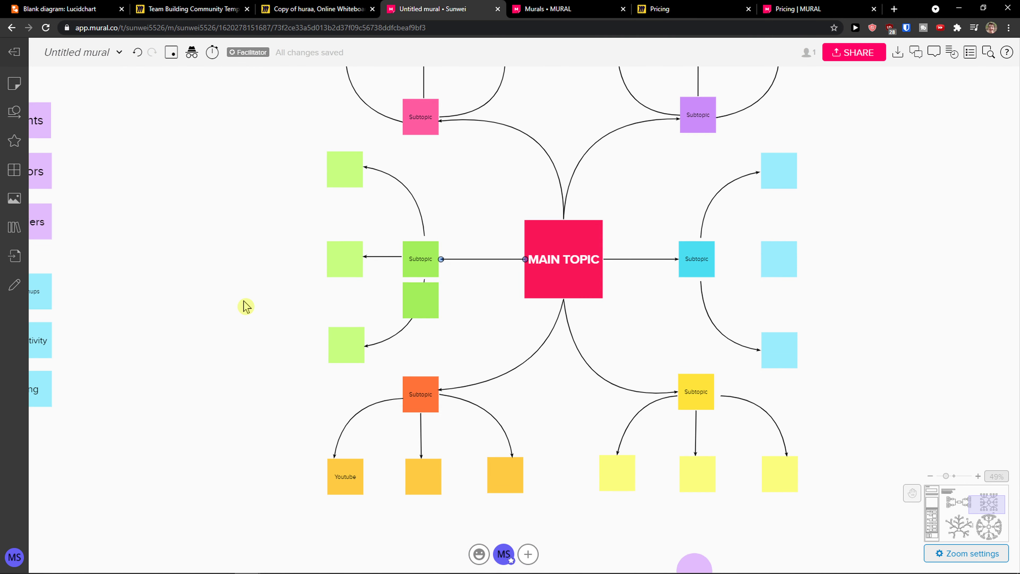
pyautogui.scroll(-2, 246, 306)
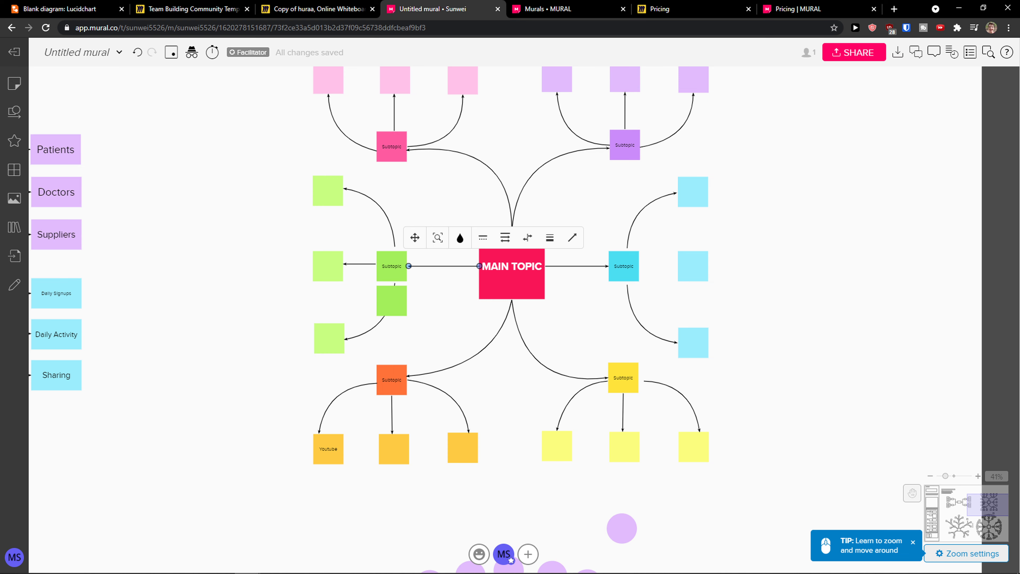
# Step: Open the Miro and Mural pricing pages and highlight Miro's Team plan billing terms
pyautogui.click(683, 8)
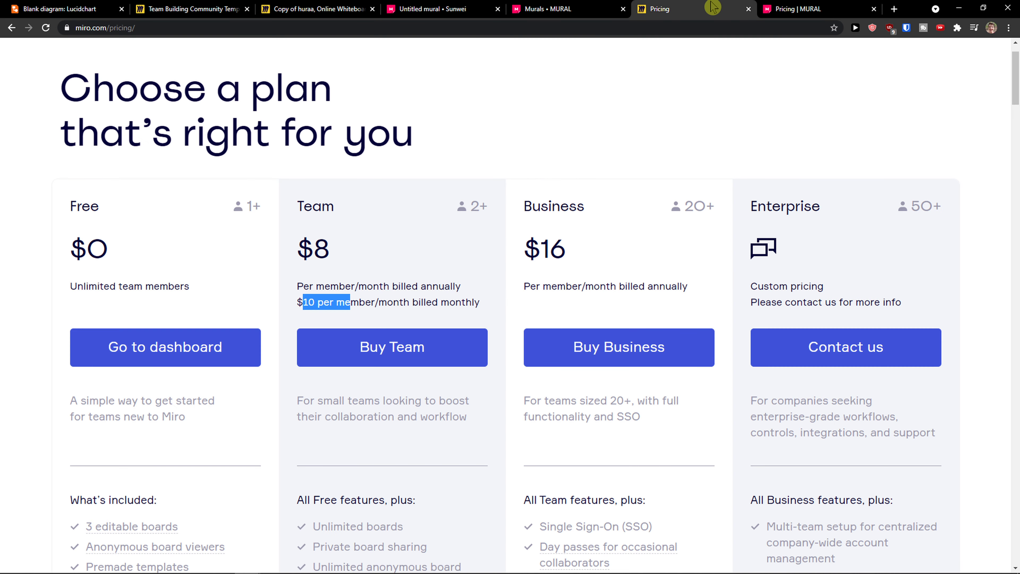
pyautogui.click(801, 8)
pyautogui.scroll(-1, 693, 106)
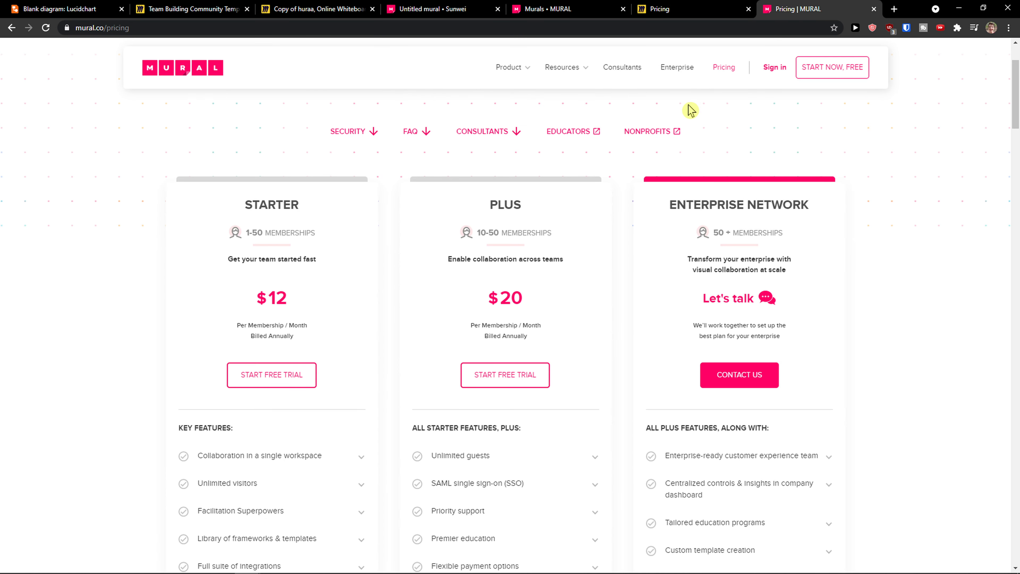
pyautogui.scroll(-1, 690, 110)
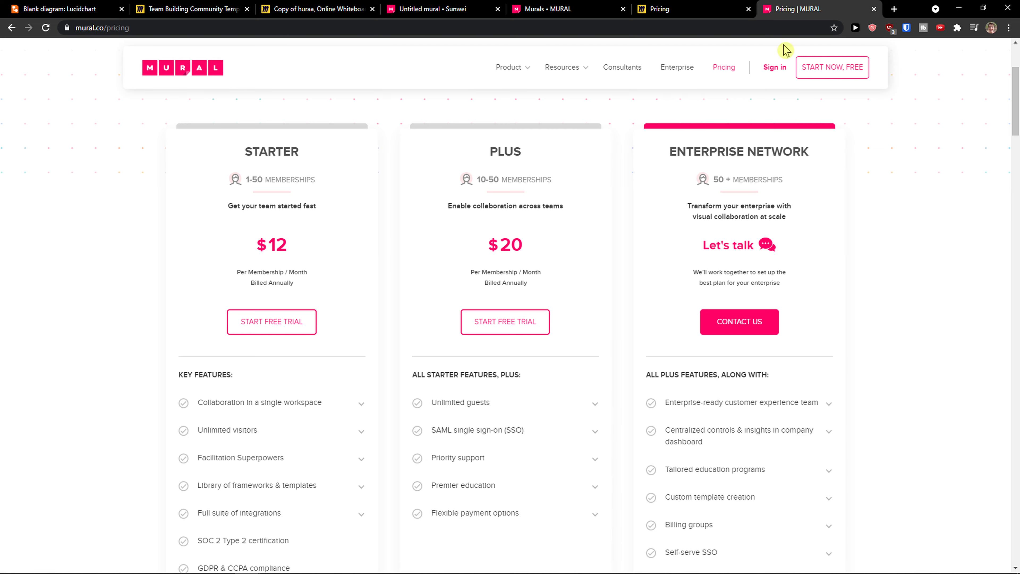
pyautogui.click(728, 7)
pyautogui.scroll(-1, 553, 128)
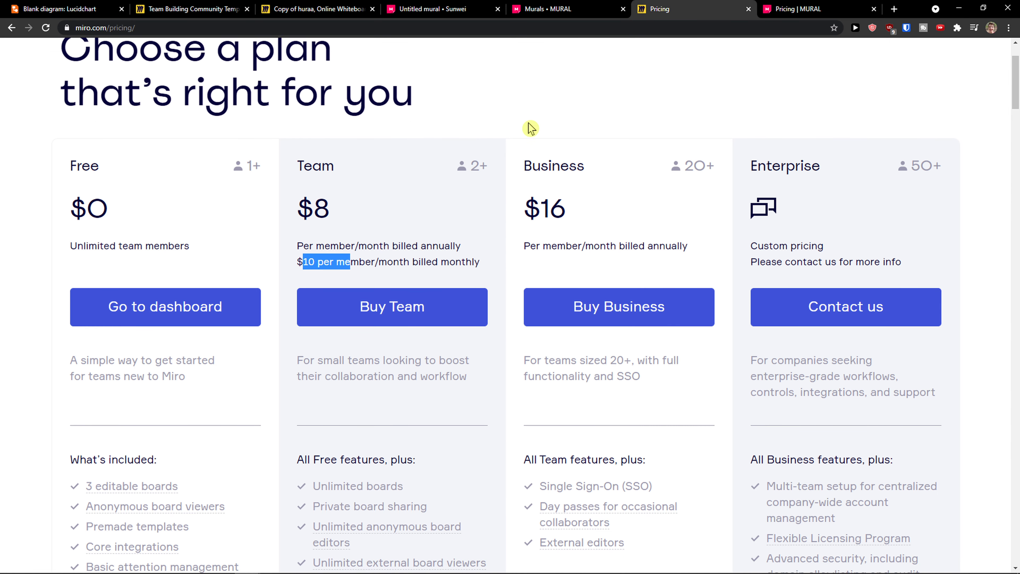
pyautogui.click(385, 212)
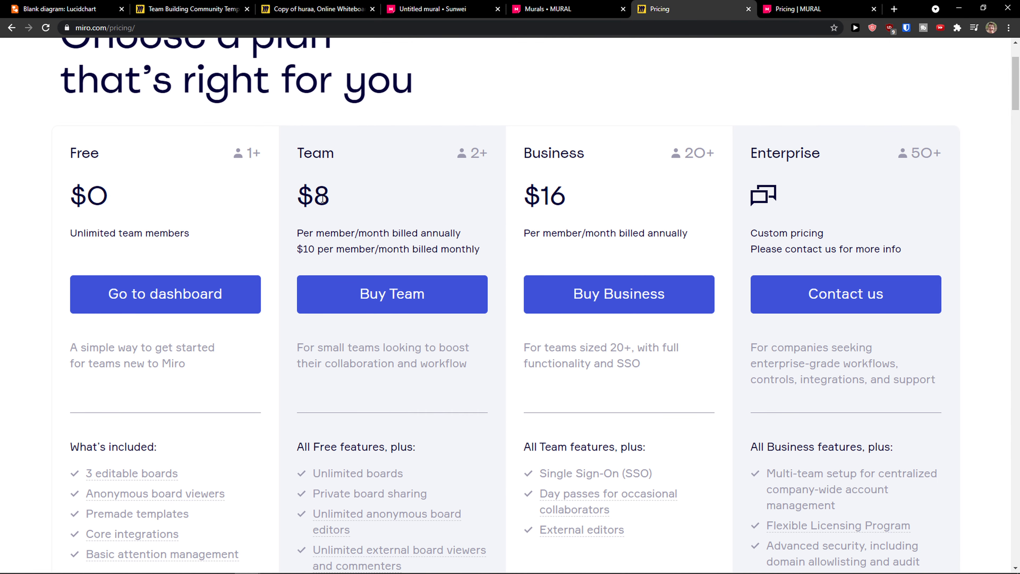
pyautogui.moveTo(357, 233); pyautogui.dragTo(494, 253)
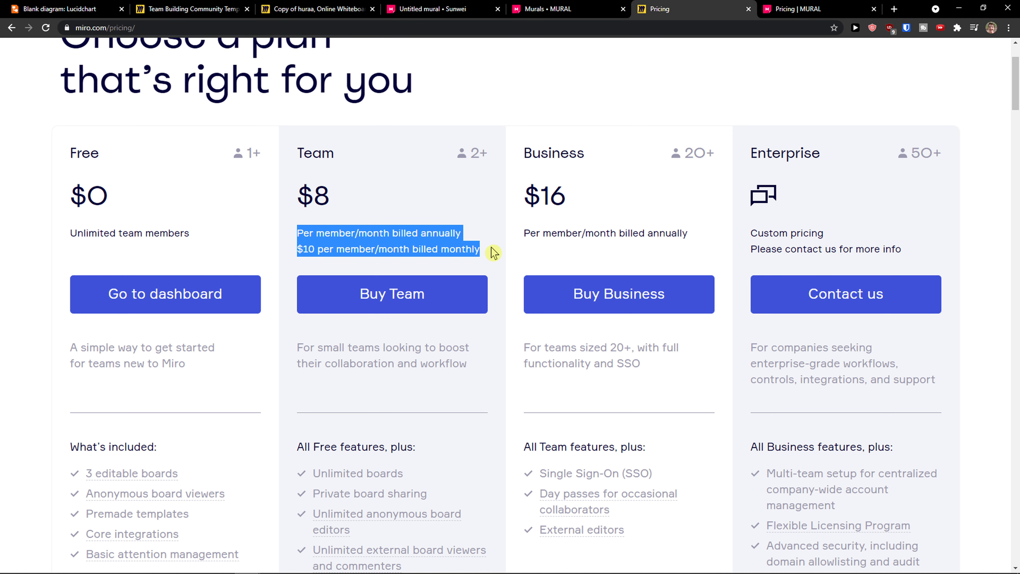
# Step: Highlight Mural's Starter plan $12 price and its billing terms
pyautogui.click(783, 8)
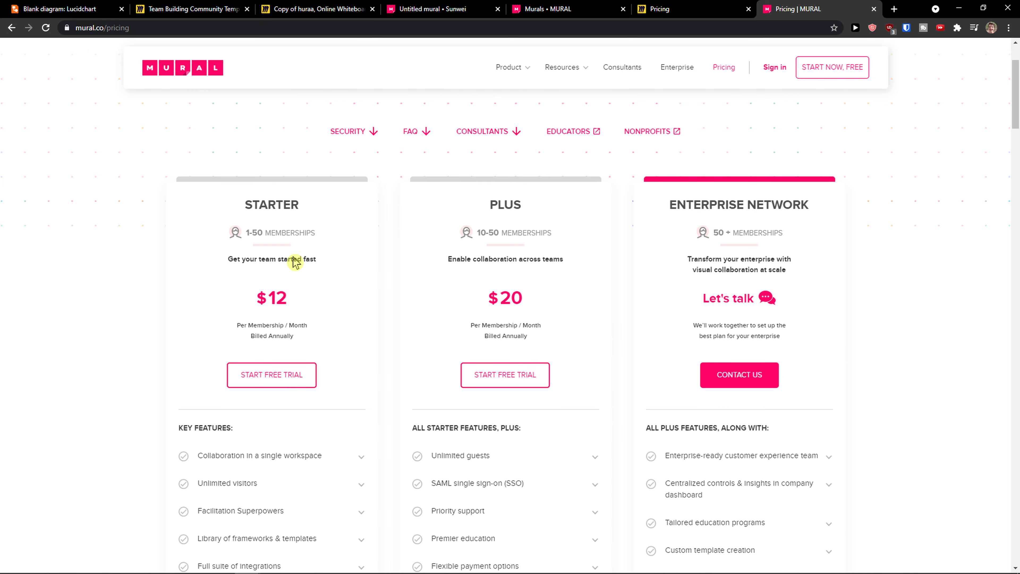
pyautogui.moveTo(261, 291); pyautogui.dragTo(312, 296)
pyautogui.moveTo(241, 321); pyautogui.dragTo(301, 336)
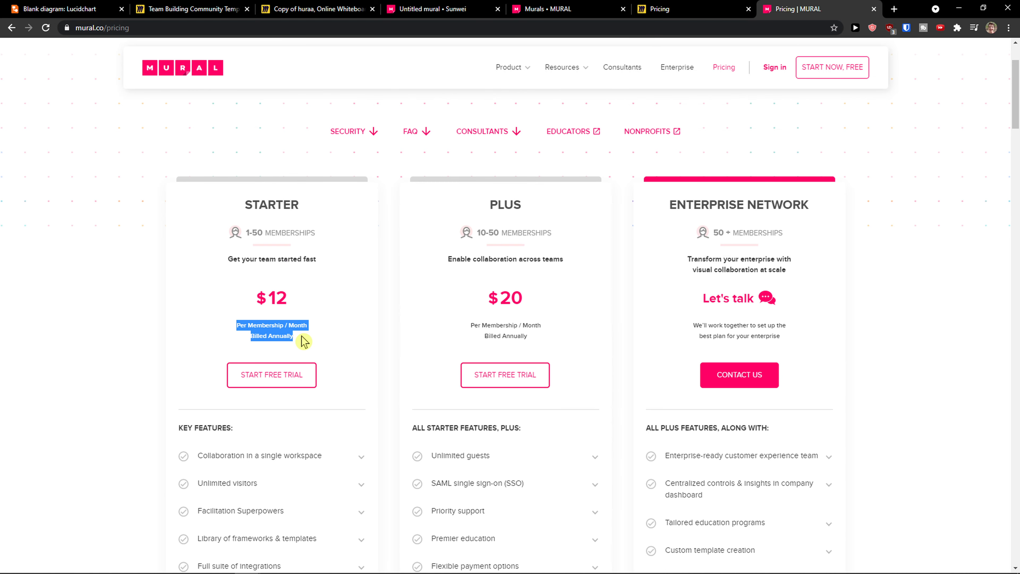
pyautogui.click(302, 335)
pyautogui.scroll(-5, 328, 324)
pyautogui.scroll(3, 330, 291)
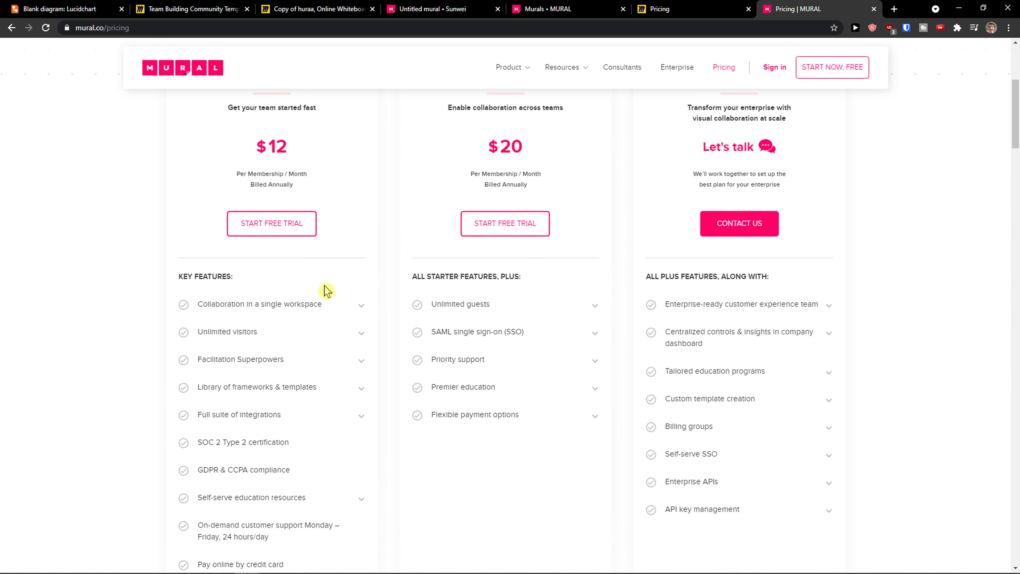
# Step: Compare the two pricing pages, ending on Miro's Free $0, Team $8 and Business $16 plans
pyautogui.click(682, 9)
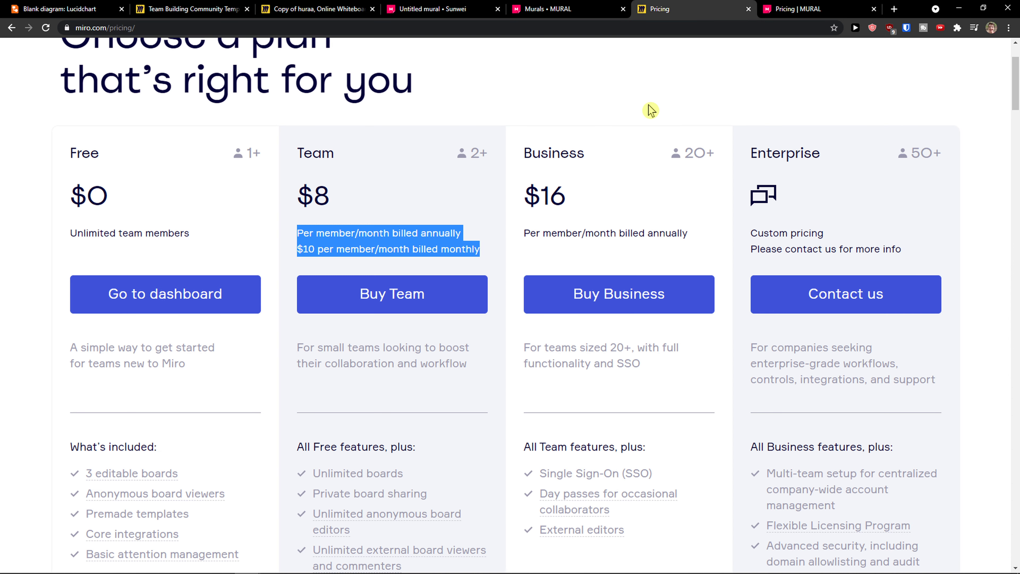
pyautogui.click(799, 8)
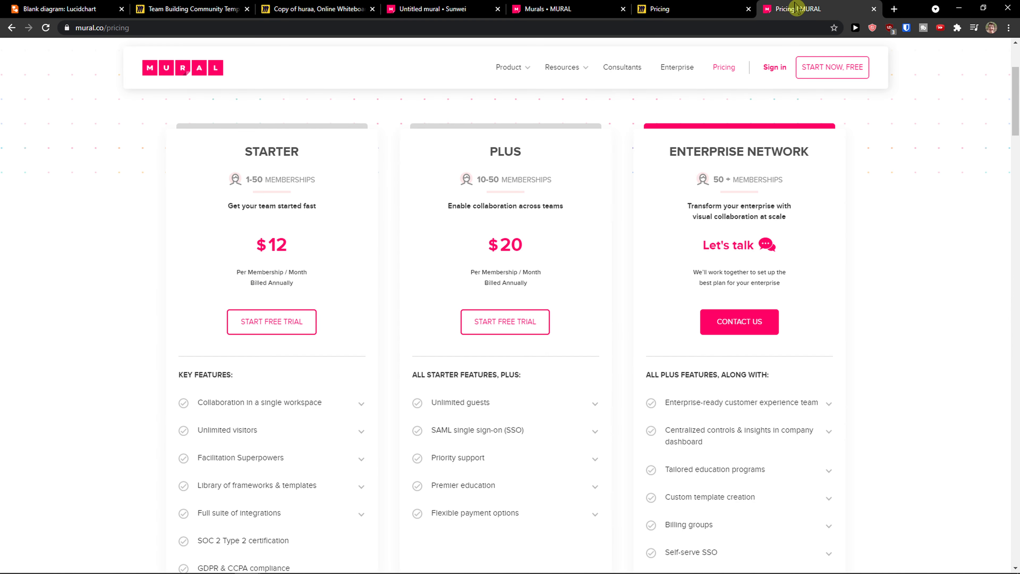
pyautogui.click(716, 6)
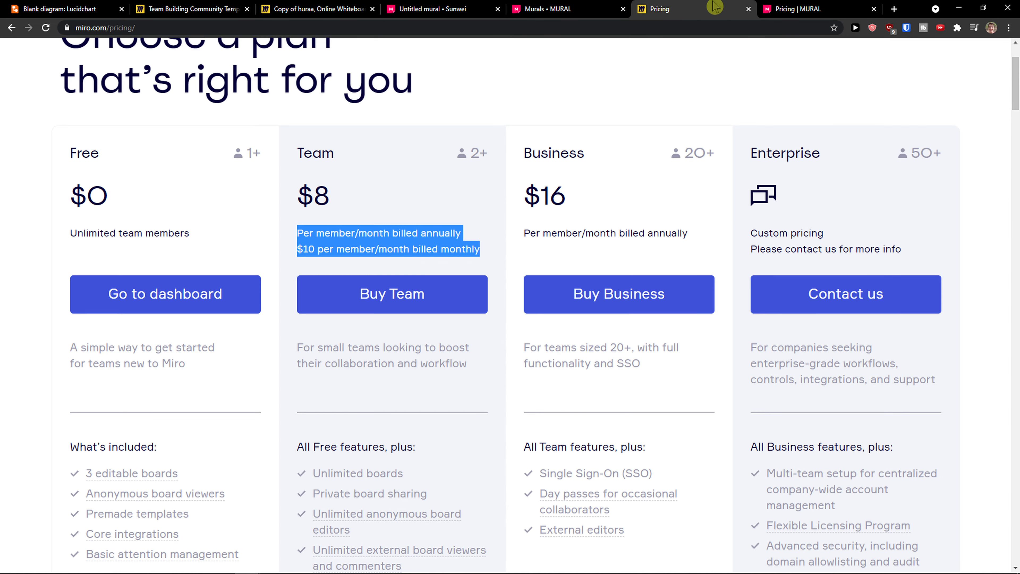
pyautogui.click(784, 7)
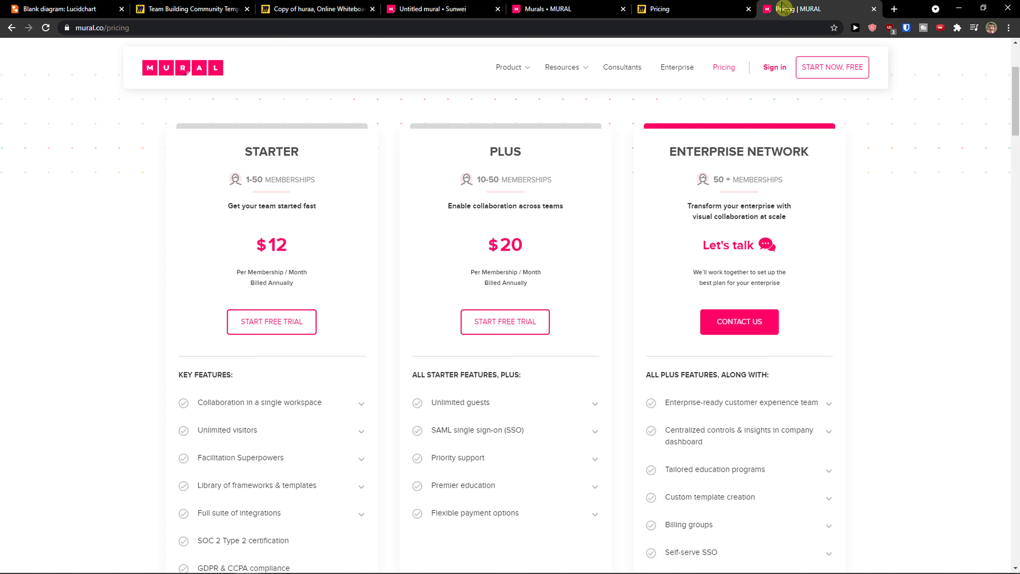
pyautogui.scroll(-5, 452, 147)
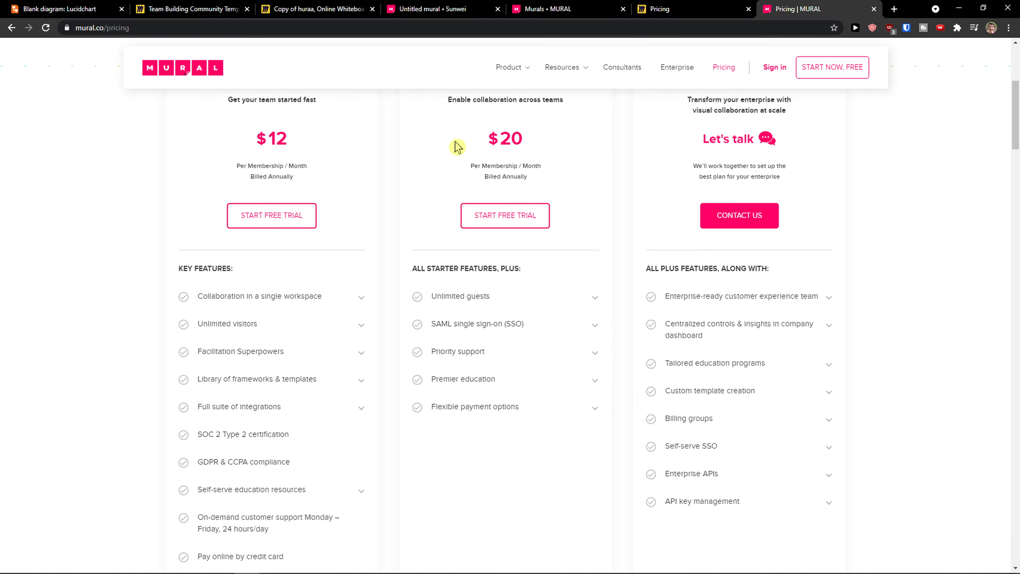
pyautogui.scroll(6, 431, 154)
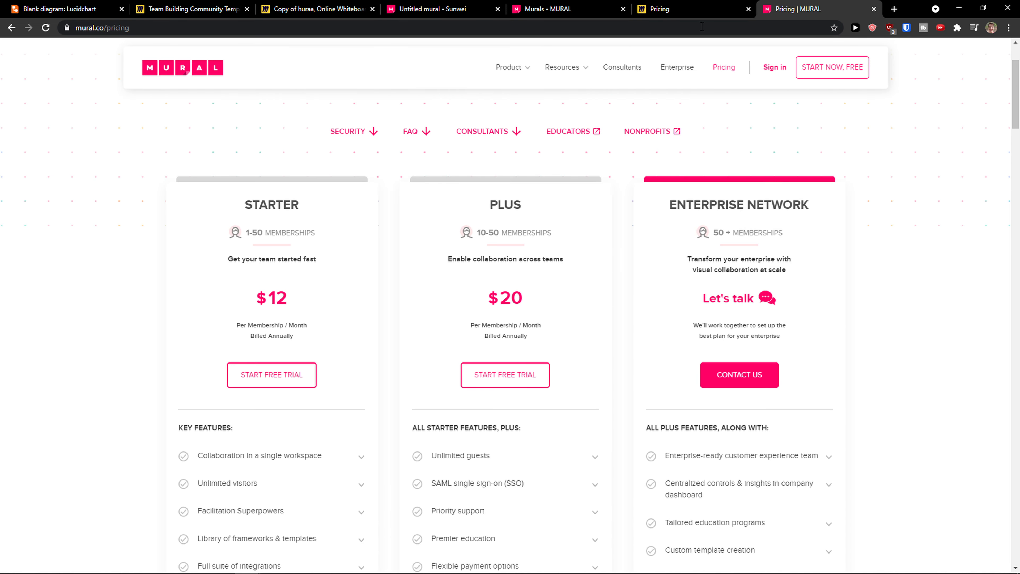
pyautogui.click(698, 6)
pyautogui.click(799, 8)
pyautogui.click(740, 8)
pyautogui.click(839, 10)
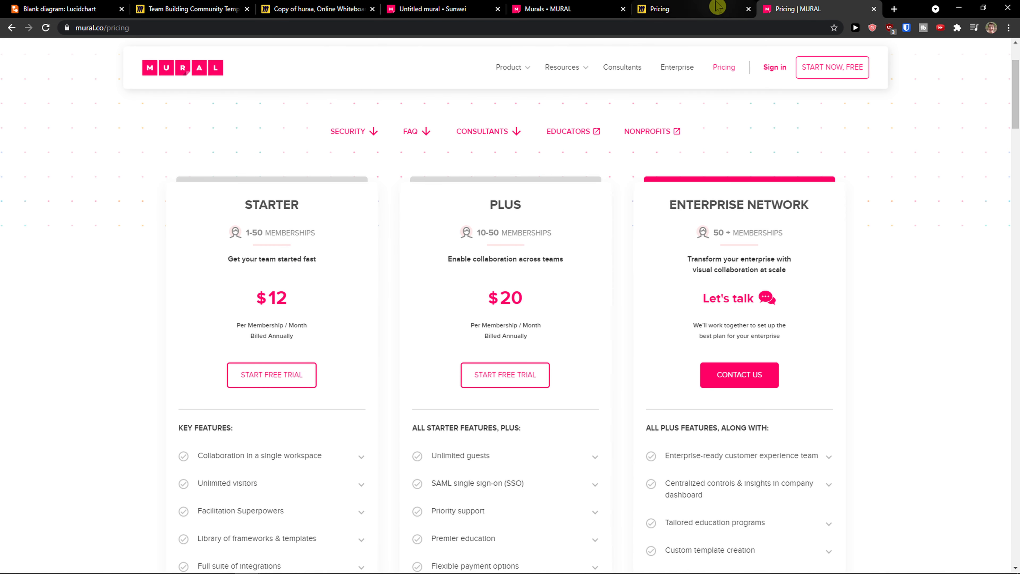
pyautogui.click(702, 8)
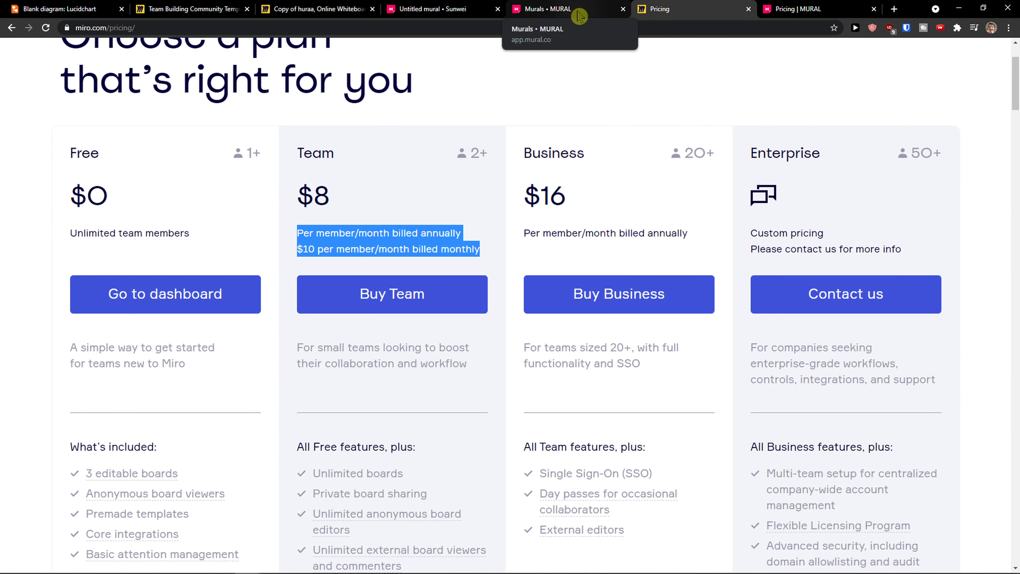
# Step: Go to the Murals dashboard and open the Create new mural template dialog
pyautogui.click(578, 13)
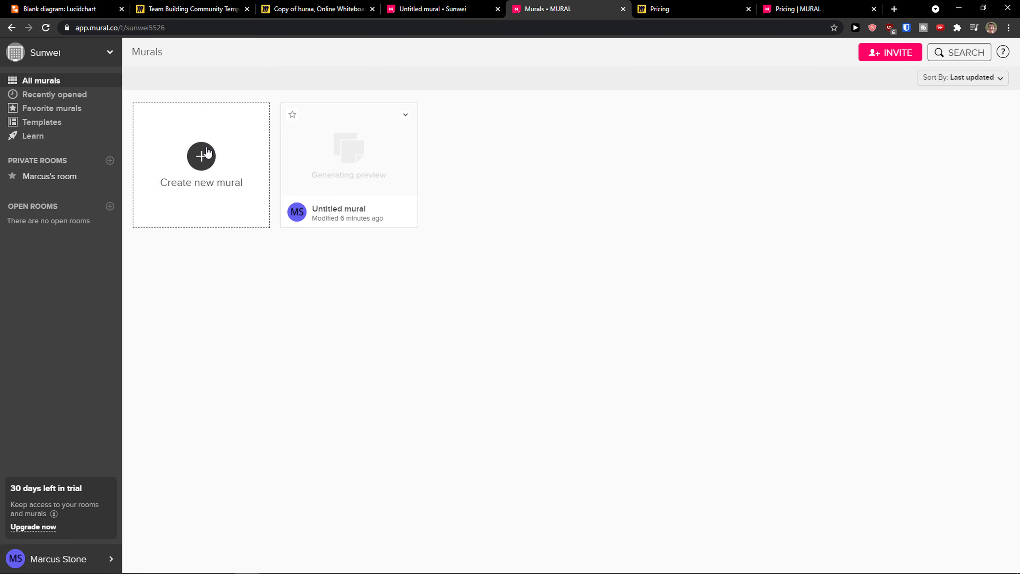
pyautogui.click(224, 161)
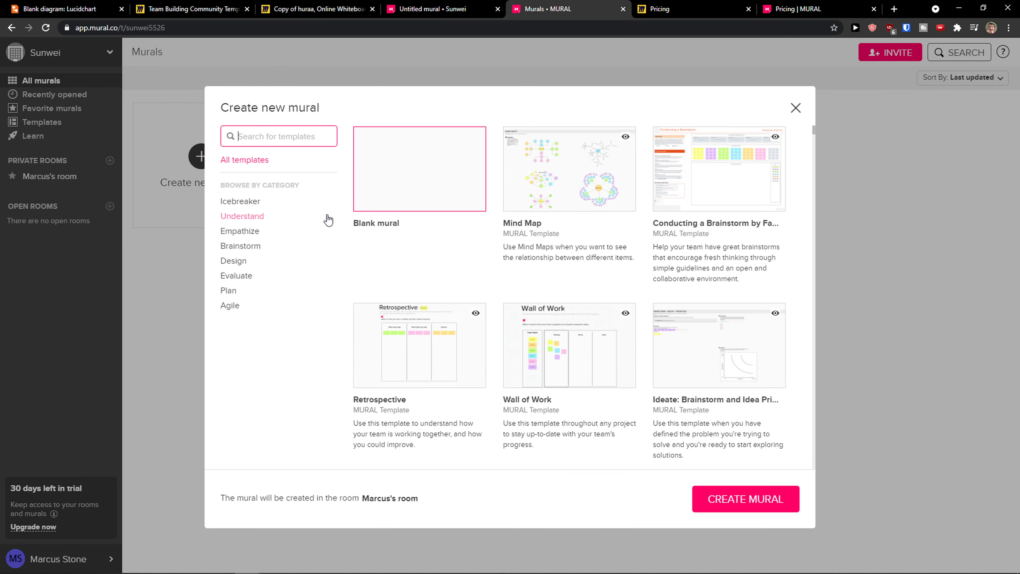
# Step: Open the template library on the Copy of huraa Miro board
pyautogui.click(228, 9)
pyautogui.click(289, 10)
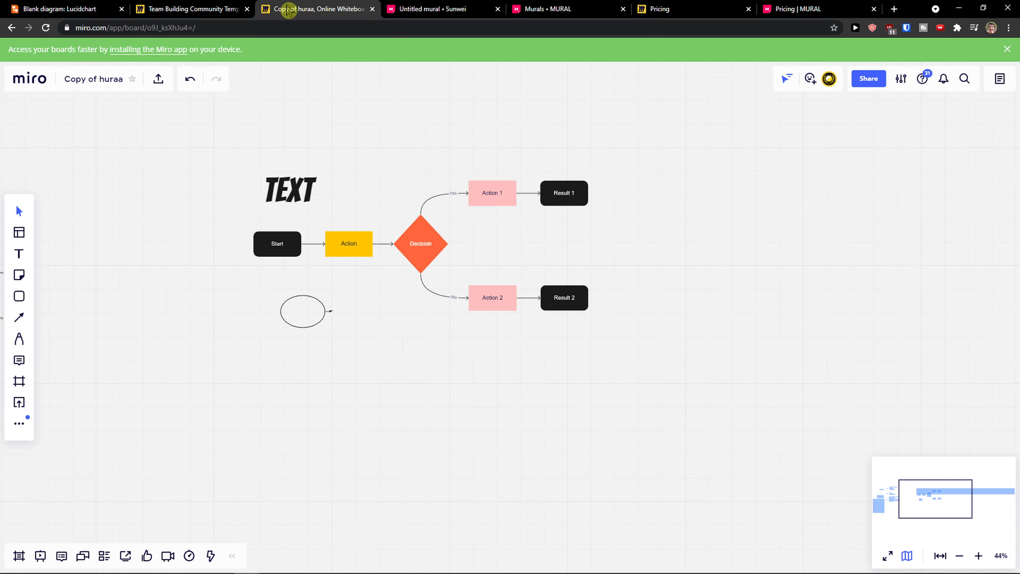
pyautogui.click(19, 232)
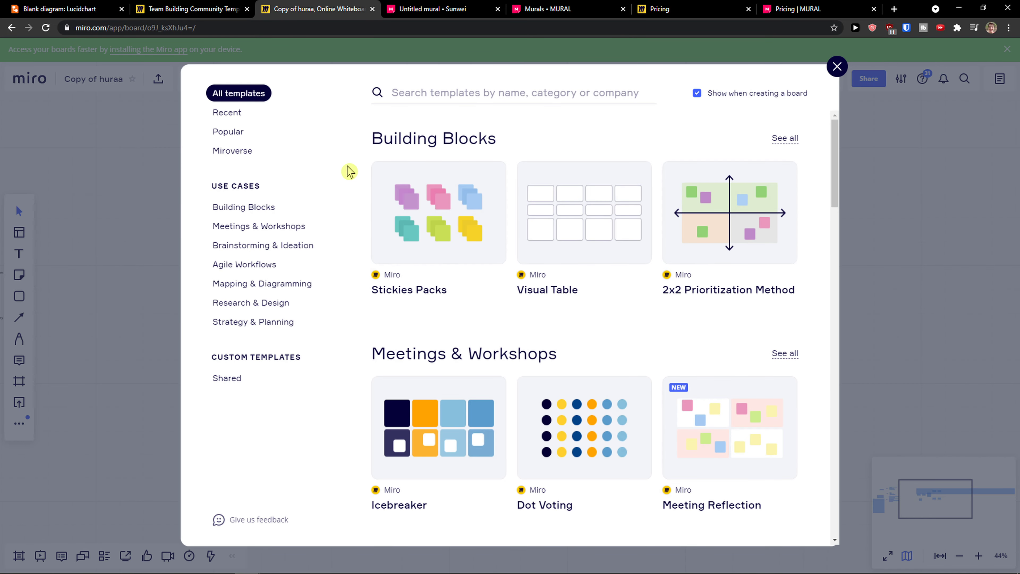
pyautogui.scroll(-1, 432, 183)
pyautogui.scroll(1, 385, 189)
# Step: Browse Building Blocks, Meetings & Workshops, then Brainstorming & Ideation templates
pyautogui.click(244, 206)
pyautogui.click(253, 226)
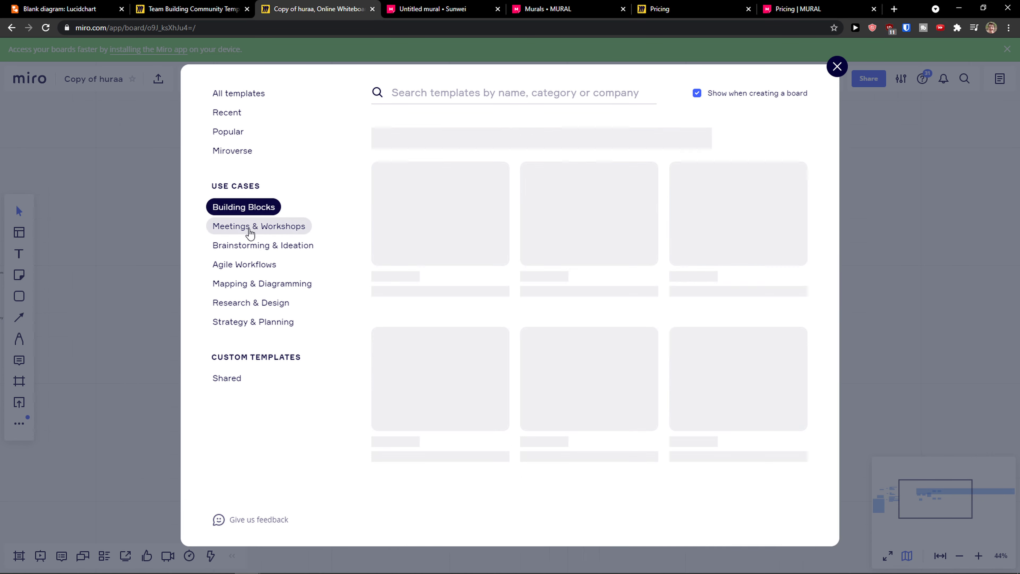
pyautogui.click(259, 256)
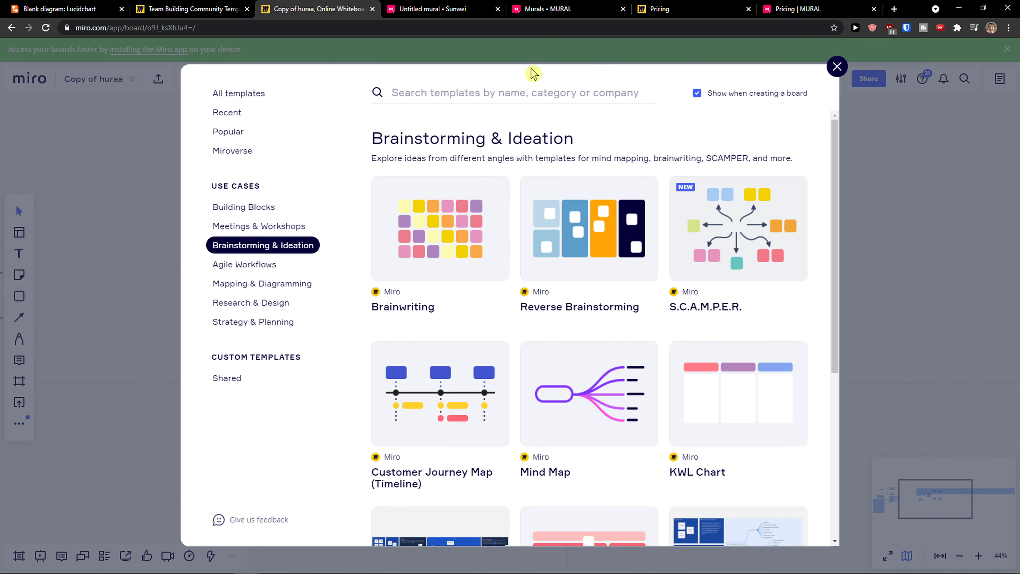
pyautogui.click(695, 6)
pyautogui.click(570, 6)
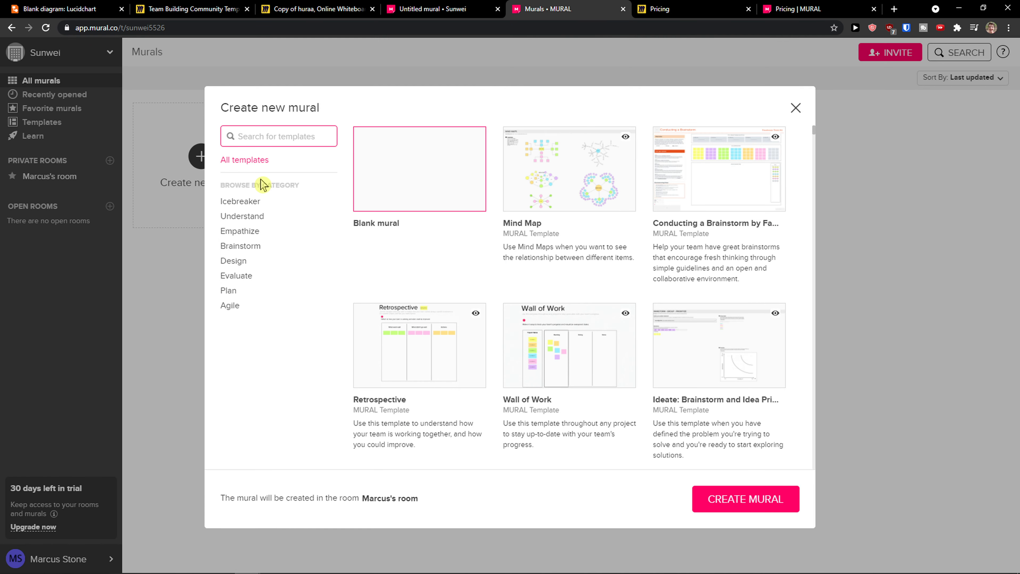
# Step: Browse Mural's Icebreaker, Empathize and Brainstorm template categories
pyautogui.scroll(-4, 420, 270)
pyautogui.scroll(-8, 420, 270)
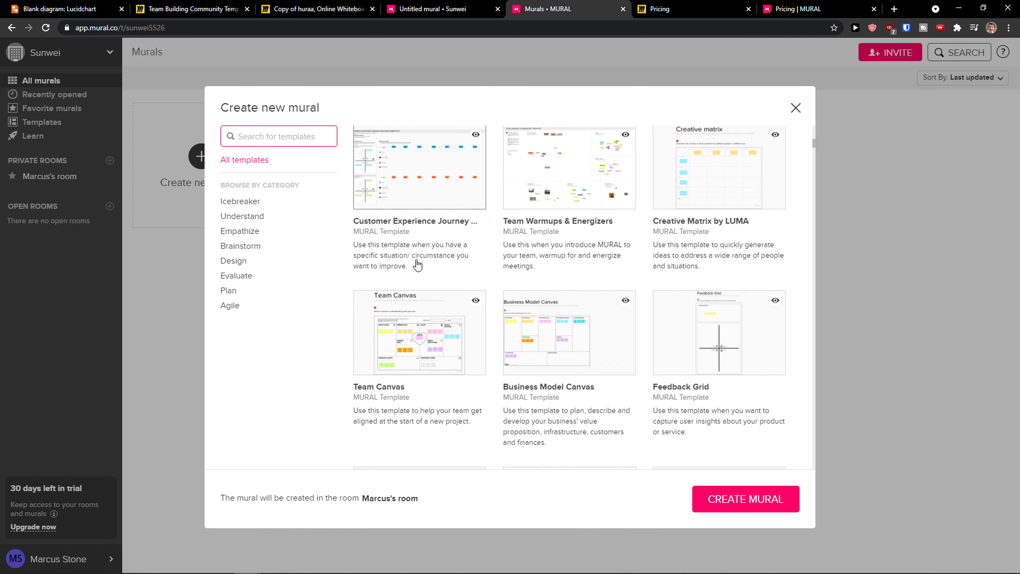
pyautogui.click(250, 201)
pyautogui.click(245, 232)
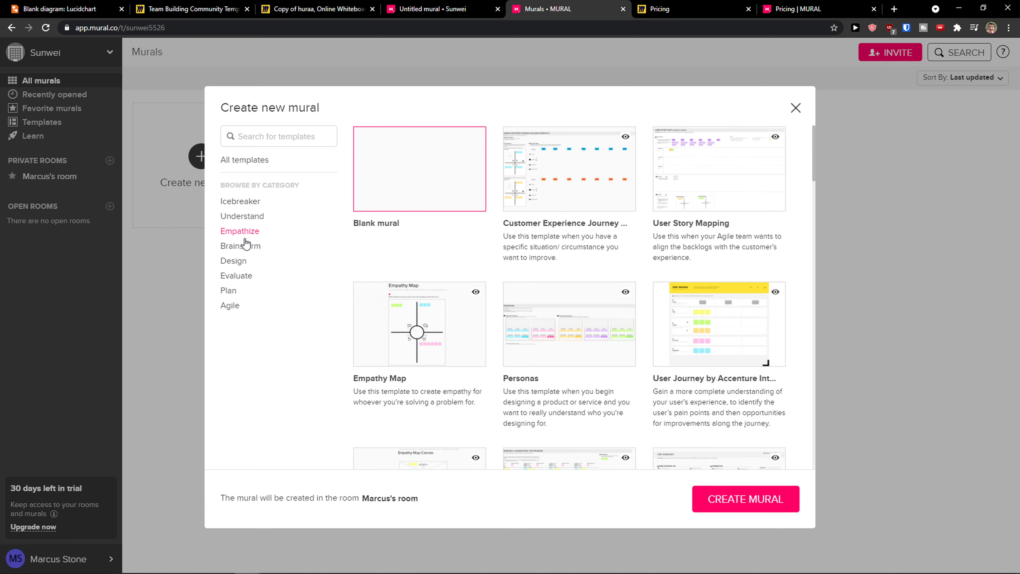
pyautogui.click(245, 247)
# Step: Search the templates for 'flow' to list Process Flowchart, Workflow Diagram and Data Flow Diagram
pyautogui.click(281, 138)
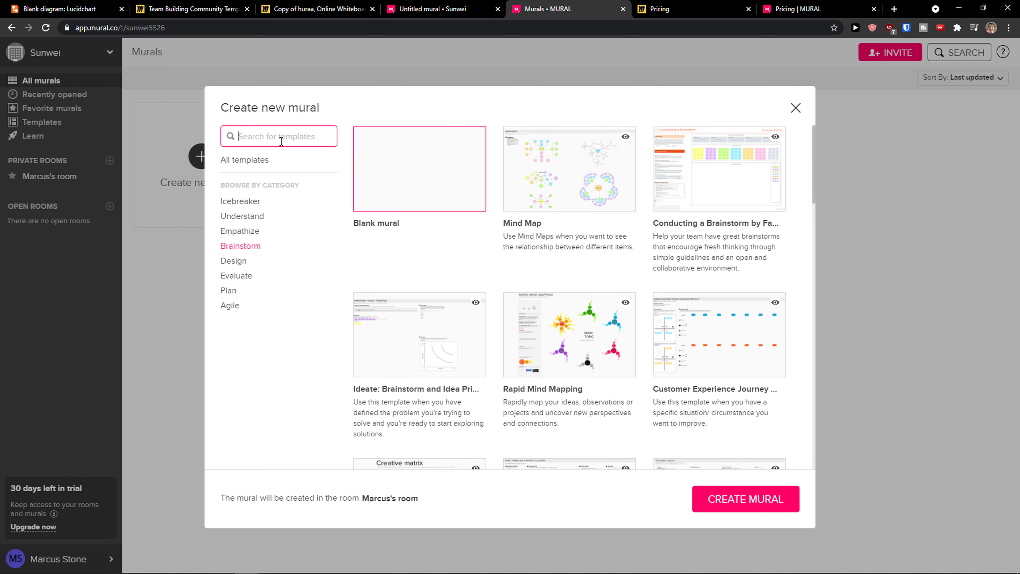
pyautogui.write('flowc')
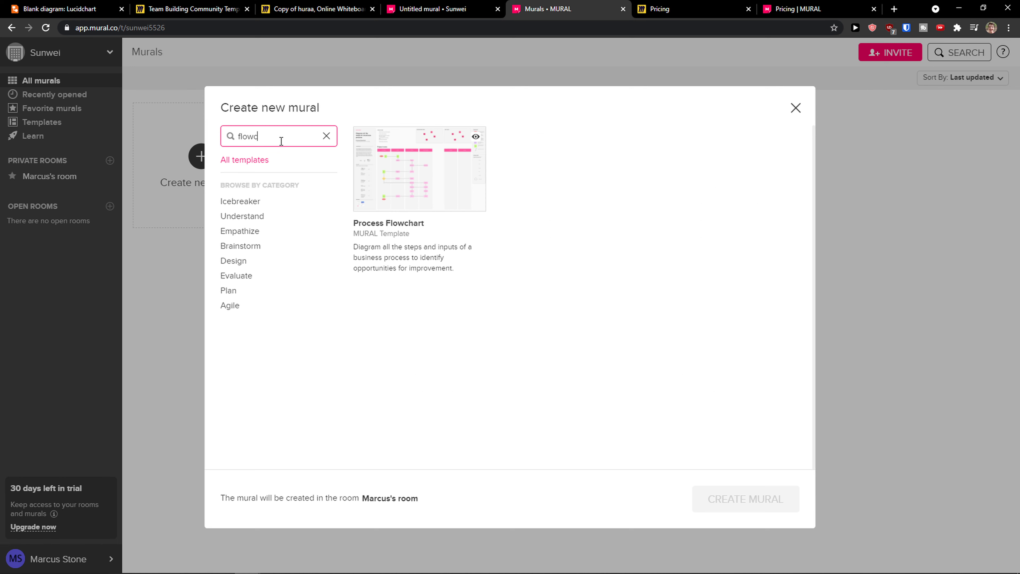
pyautogui.press('BackSpace')
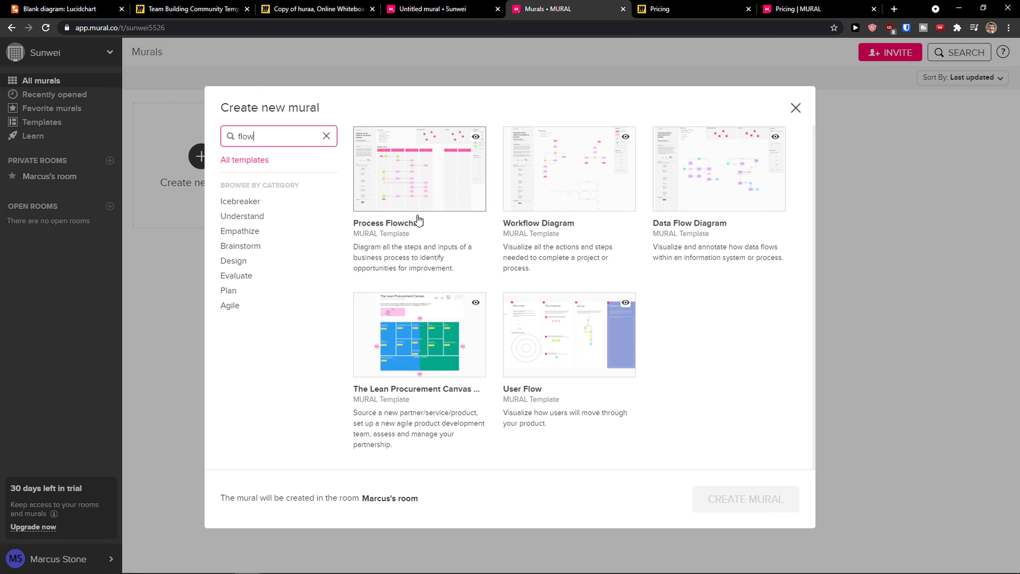
pyautogui.click(440, 8)
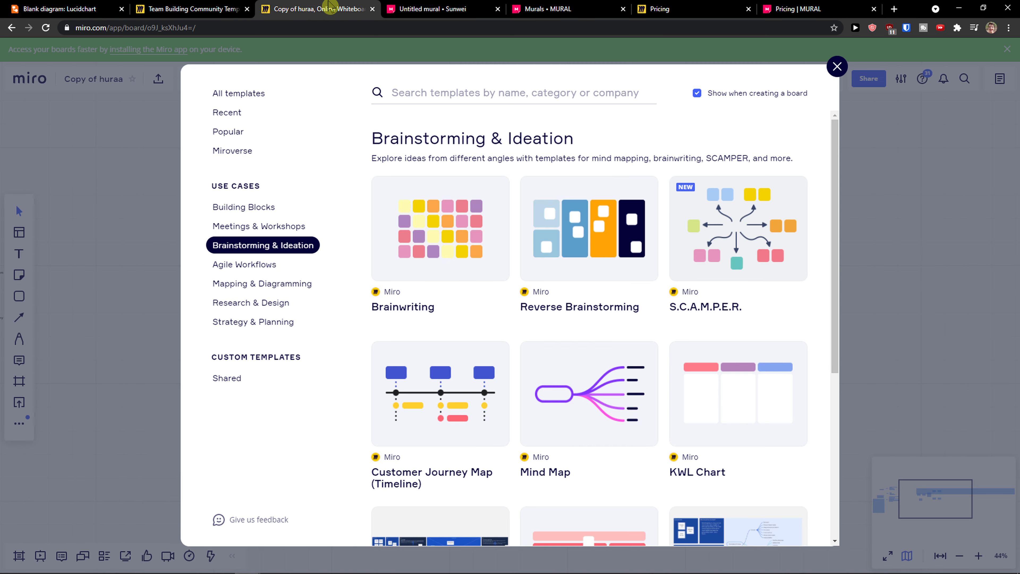
# Step: Search Miro templates for 'flowchart', then return to All templates and open Miroverse
pyautogui.click(494, 87)
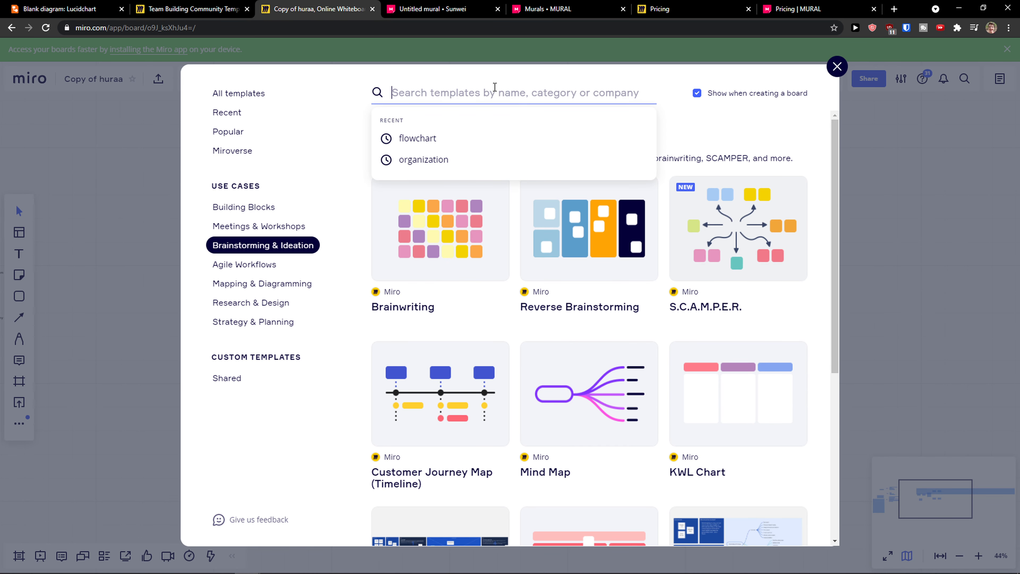
pyautogui.write('f')
pyautogui.click(444, 139)
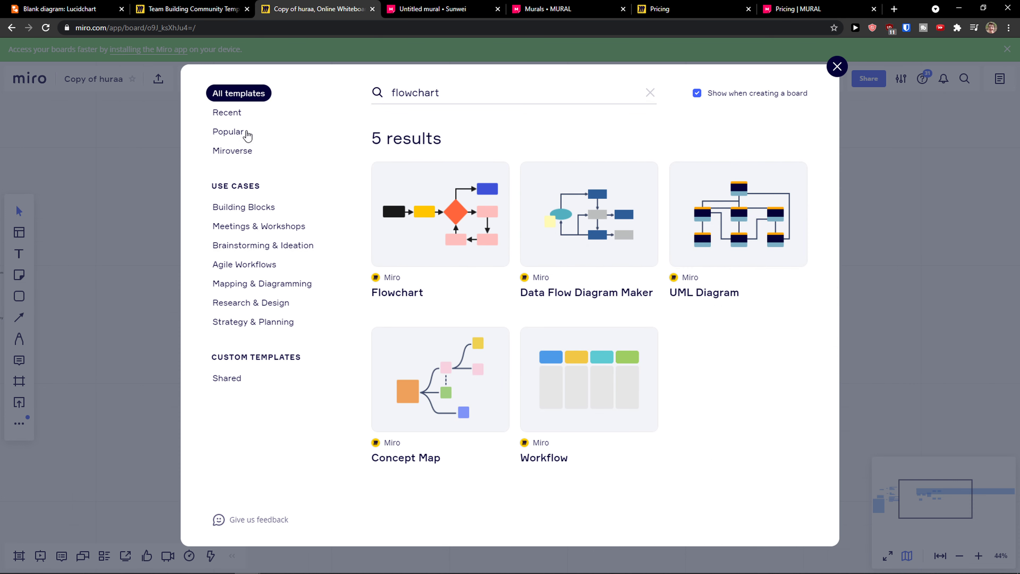
pyautogui.click(237, 96)
pyautogui.scroll(-20, 395, 272)
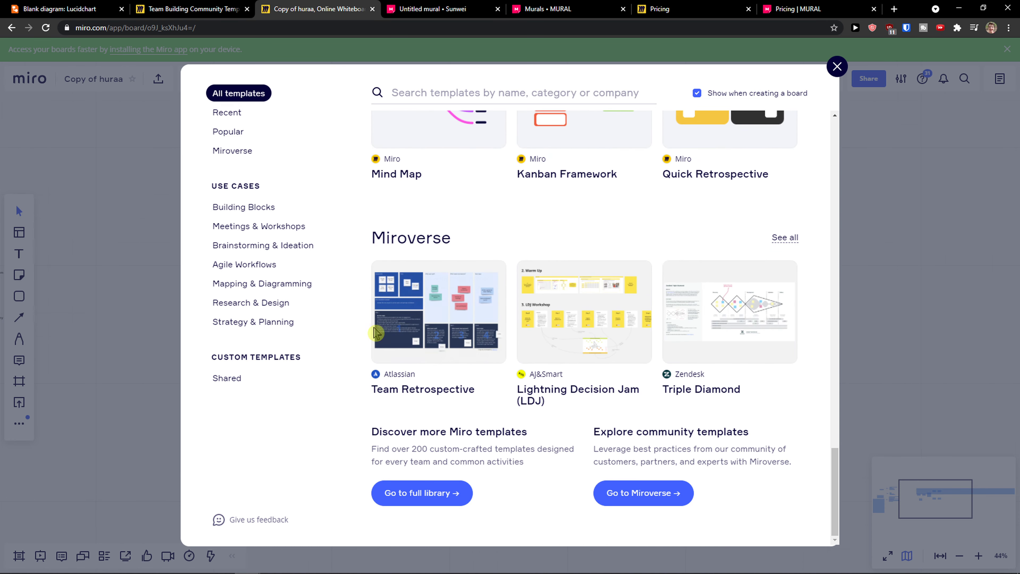
pyautogui.click(629, 503)
# Step: Filter the Miroverse community gallery to Brainstorming templates
pyautogui.scroll(-3, 377, 376)
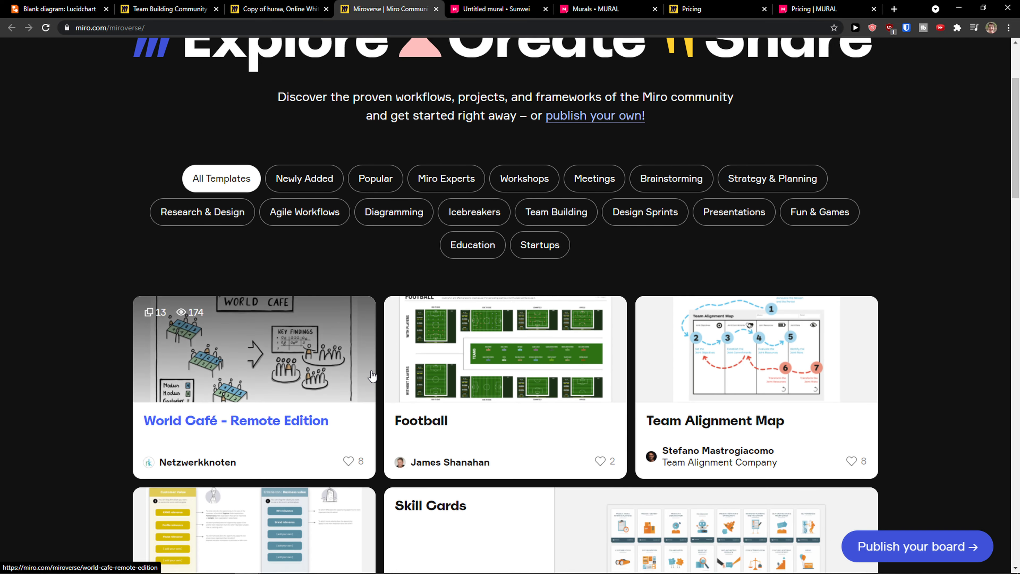
pyautogui.scroll(-7, 371, 376)
pyautogui.scroll(4, 383, 367)
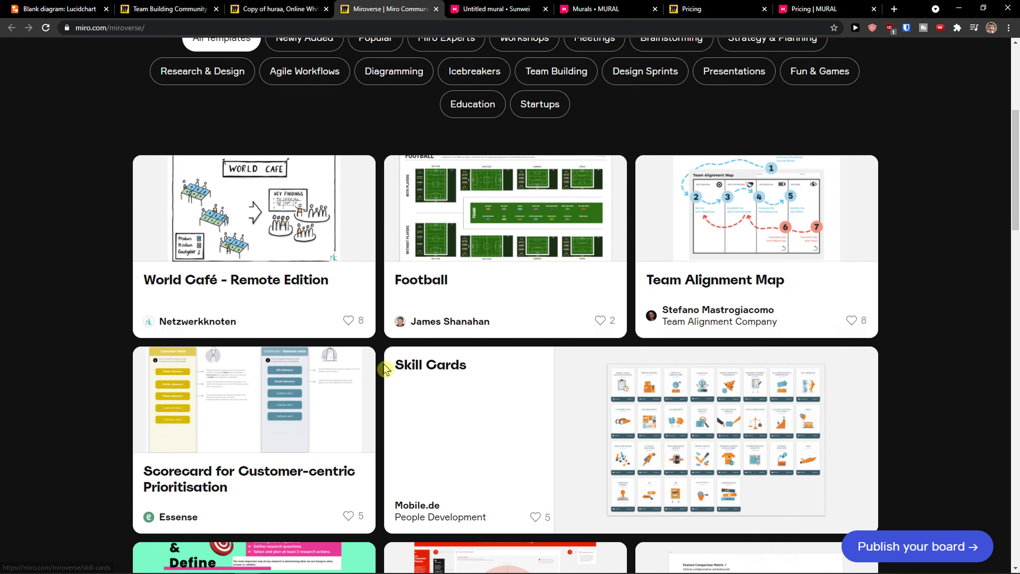
pyautogui.scroll(7, 385, 368)
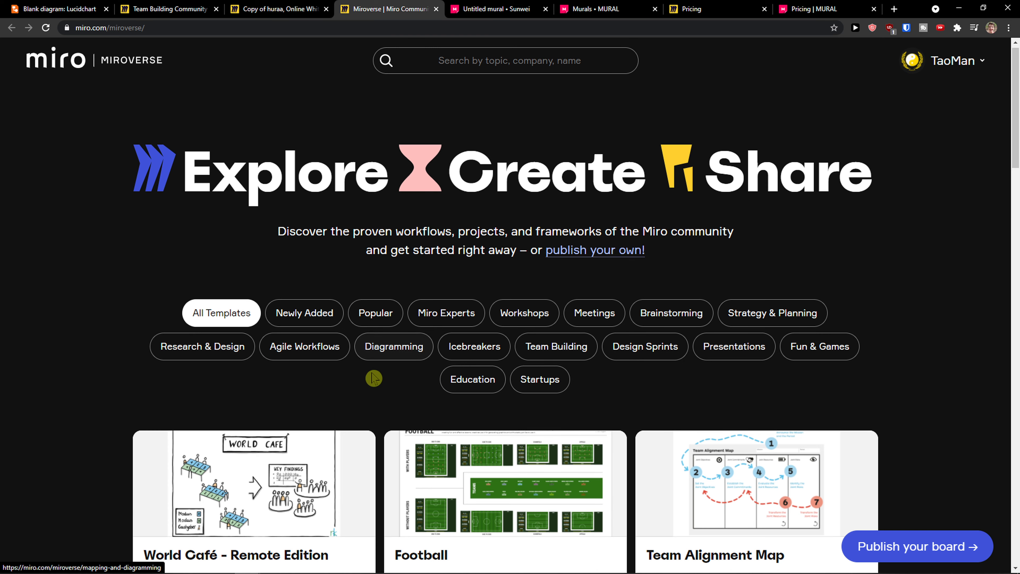
pyautogui.scroll(-4, 373, 377)
pyautogui.scroll(3, 382, 358)
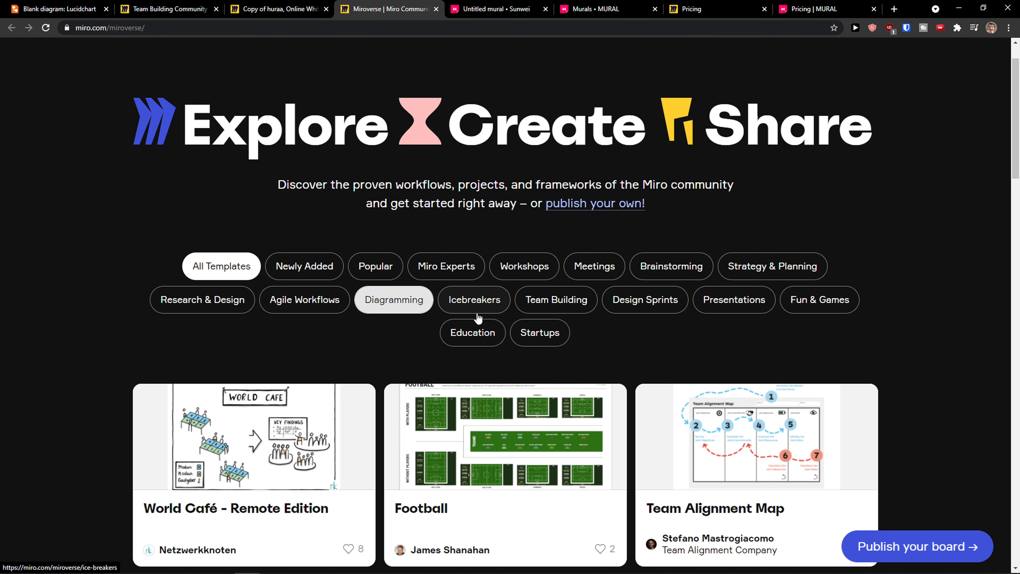
pyautogui.click(689, 277)
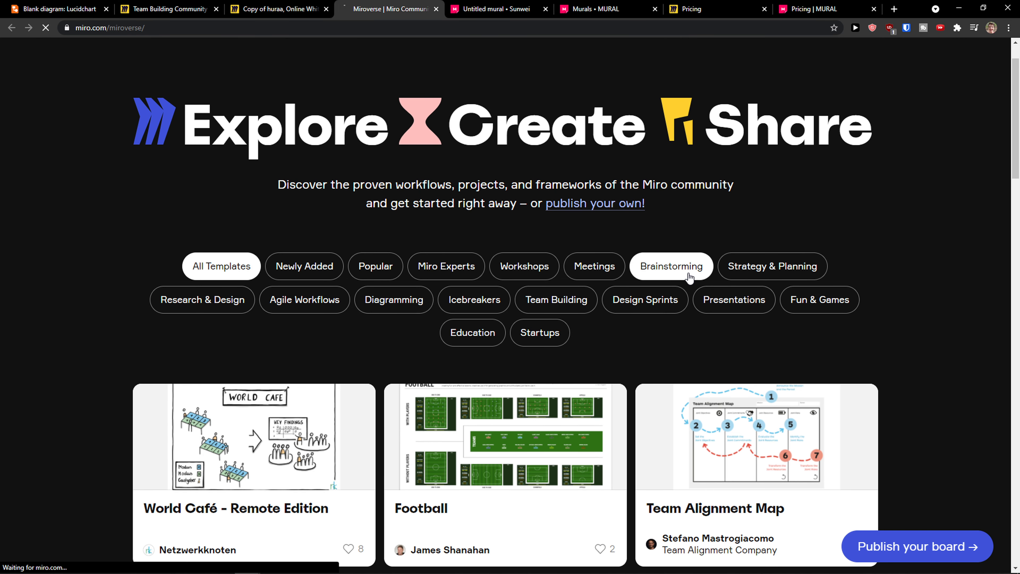
pyautogui.scroll(-7, 559, 348)
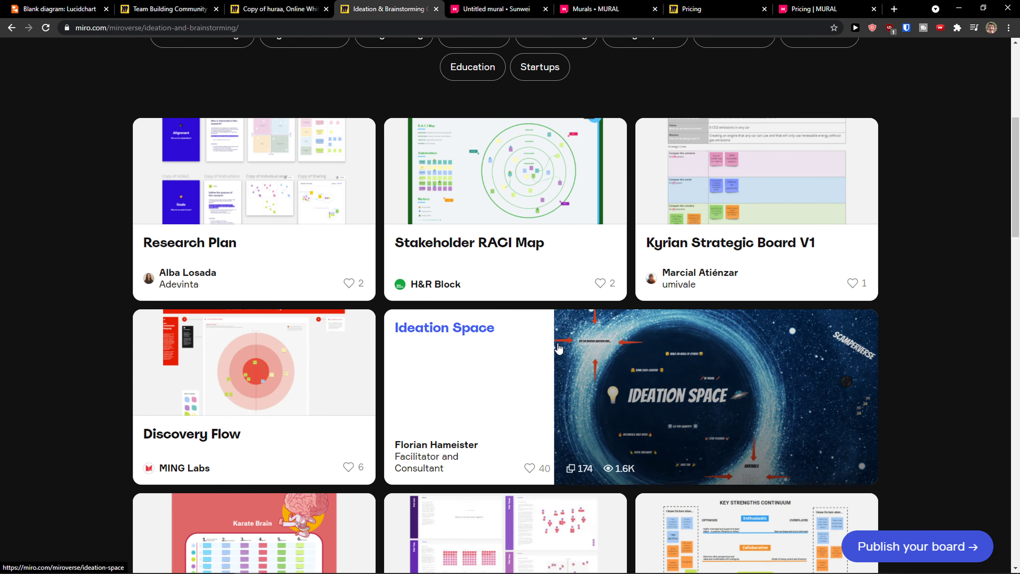
pyautogui.scroll(-20, 558, 347)
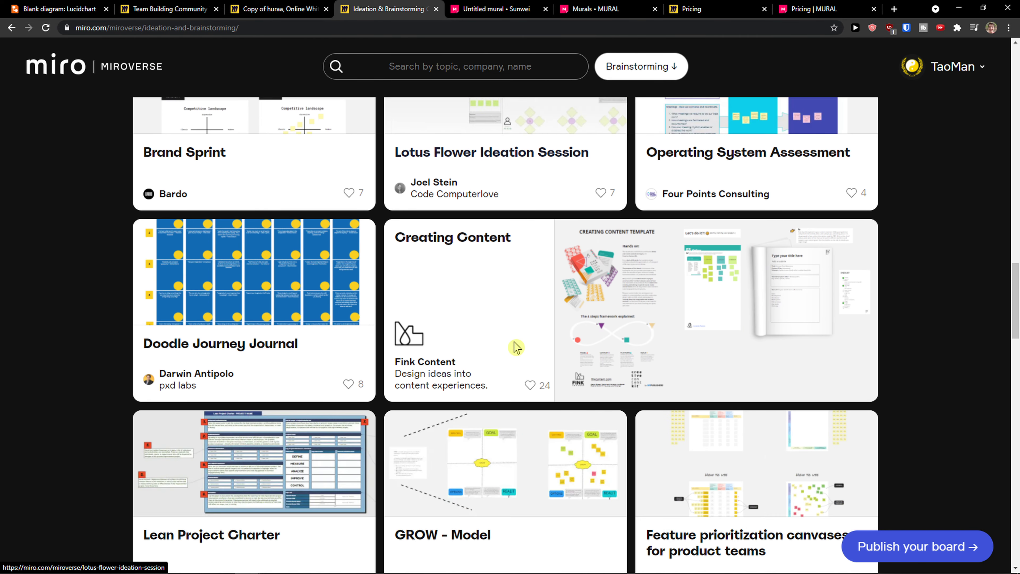
pyautogui.scroll(-11, 514, 342)
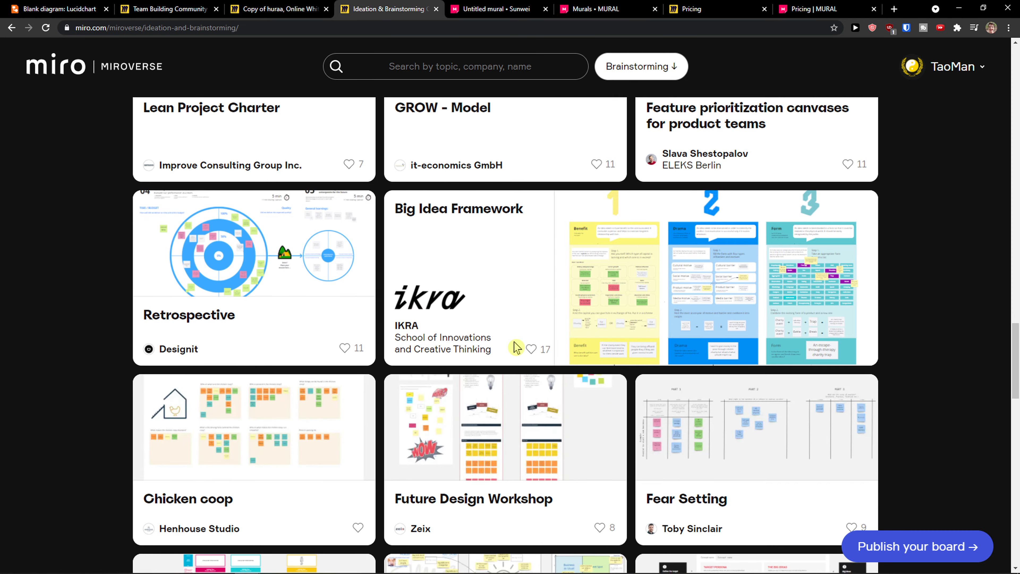
pyautogui.scroll(-4, 516, 346)
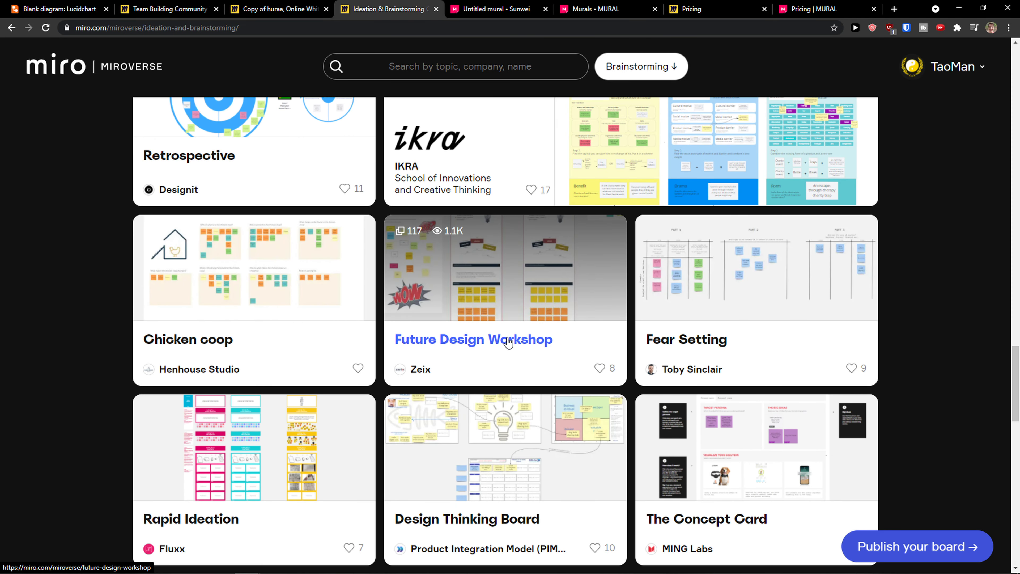
# Step: Preview the Future Design Workshop template, then go back to the Copy of huraa board
pyautogui.click(513, 291)
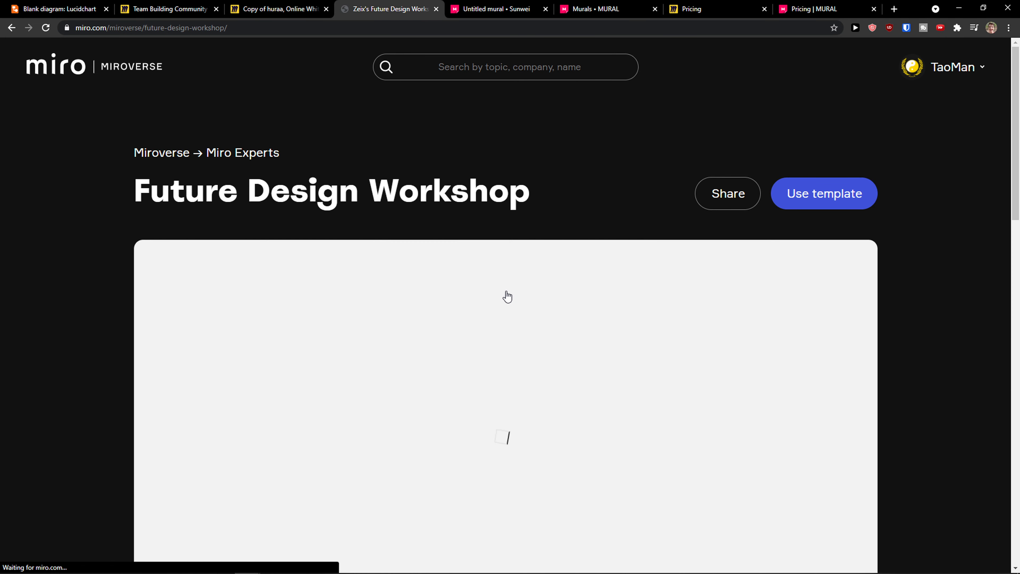
pyautogui.scroll(-3, 478, 327)
pyautogui.scroll(-1, 477, 328)
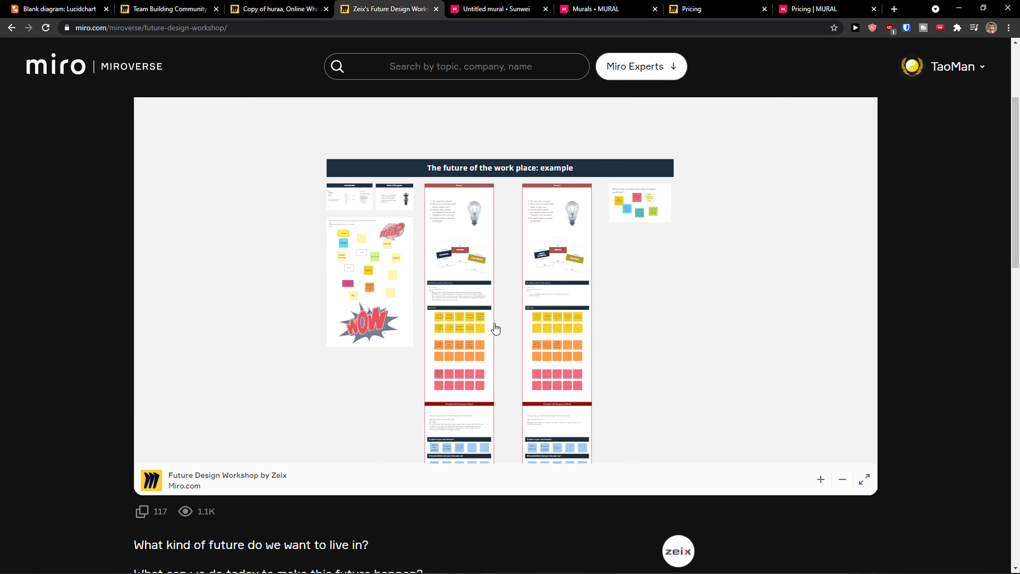
pyautogui.scroll(3, 495, 329)
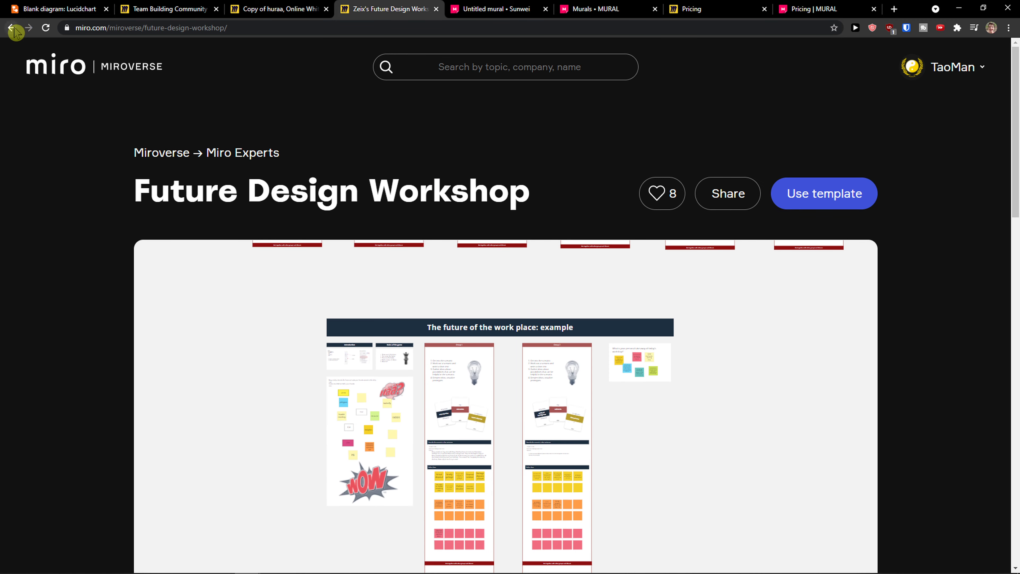
pyautogui.click(12, 28)
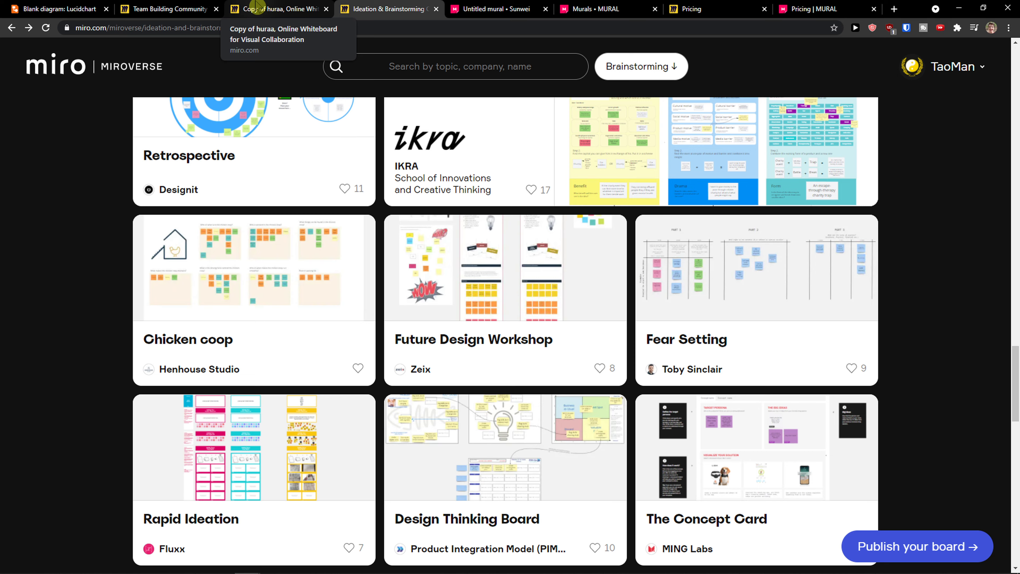
pyautogui.click(256, 5)
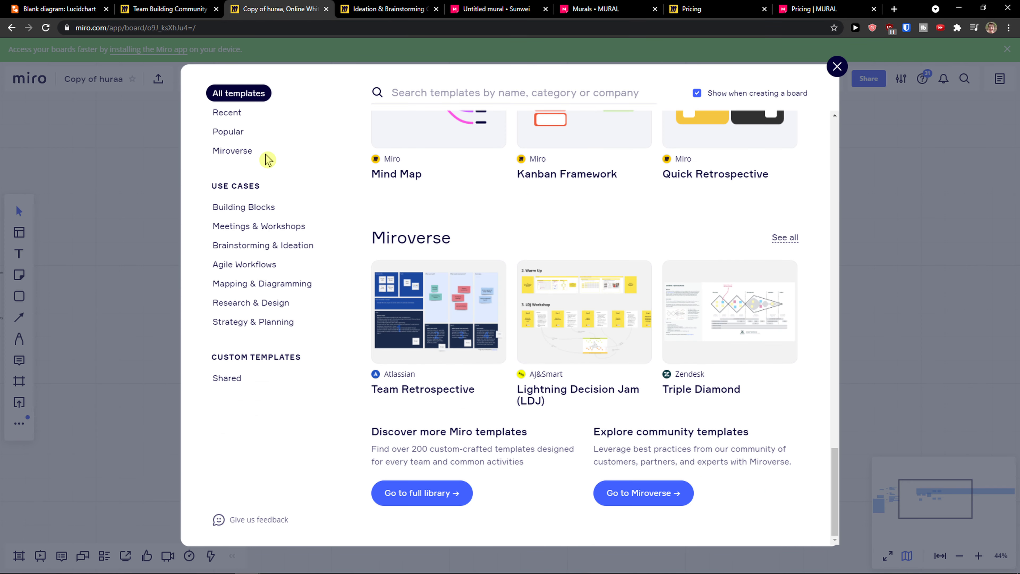
# Step: Close Miro's template library and pick the sticky note tool to show its colours
pyautogui.scroll(5, 436, 198)
pyautogui.scroll(-5, 436, 197)
pyautogui.click(835, 69)
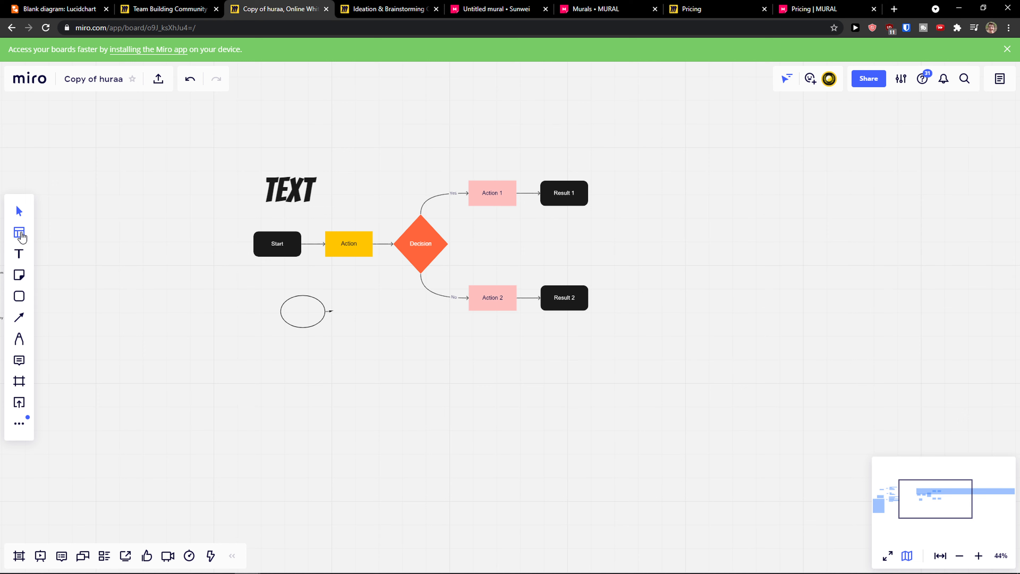
pyautogui.click(19, 273)
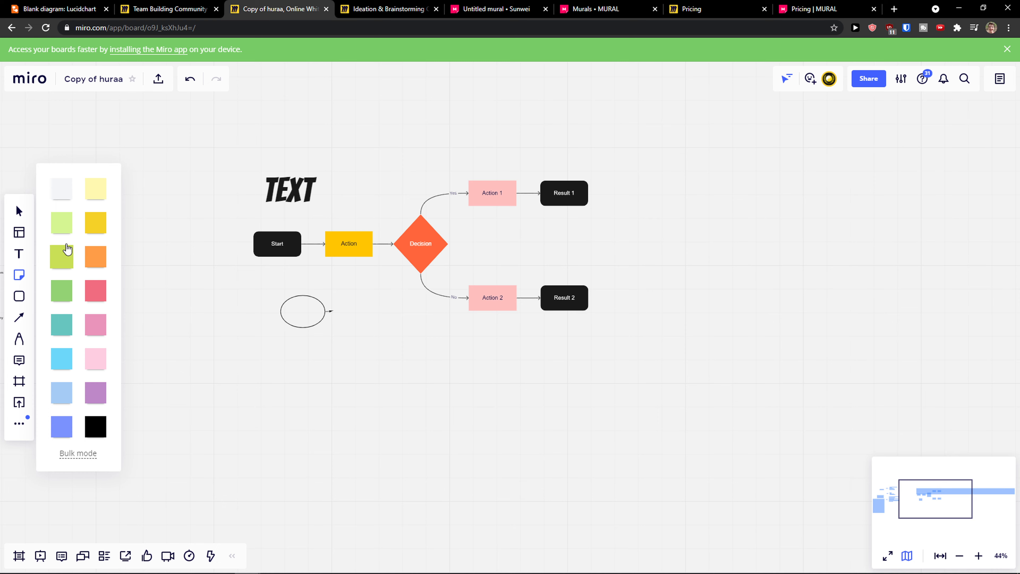
pyautogui.click(493, 9)
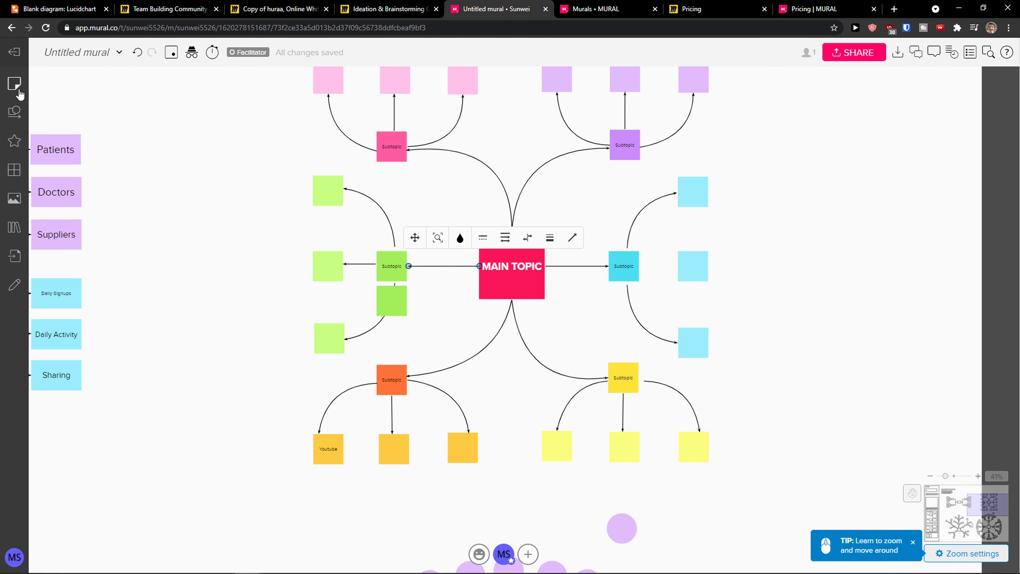
# Step: Show Mural's sticky note options, then use Miro's sticky tool to add a yellow '123' note
pyautogui.click(15, 84)
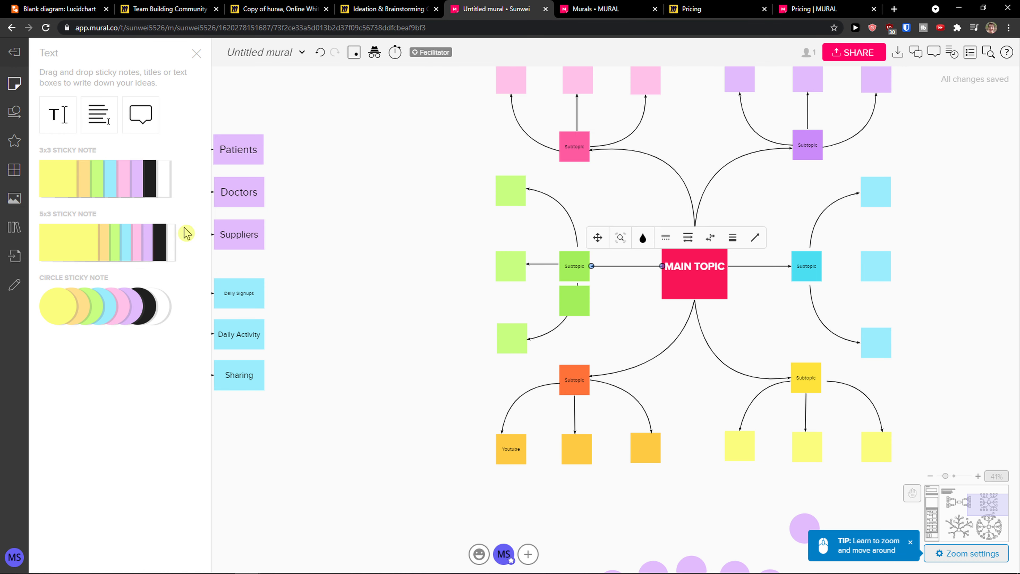
pyautogui.click(385, 7)
pyautogui.click(286, 8)
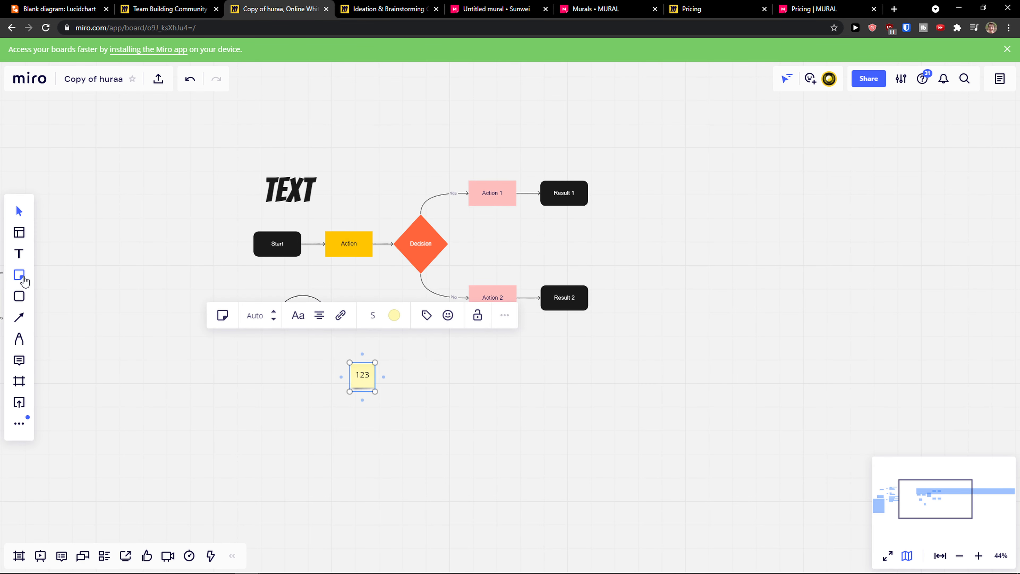
pyautogui.click(22, 285)
# Step: Try sticky-note Bulk mode, add a blank sticky beside 123, then delete both notes
pyautogui.click(90, 453)
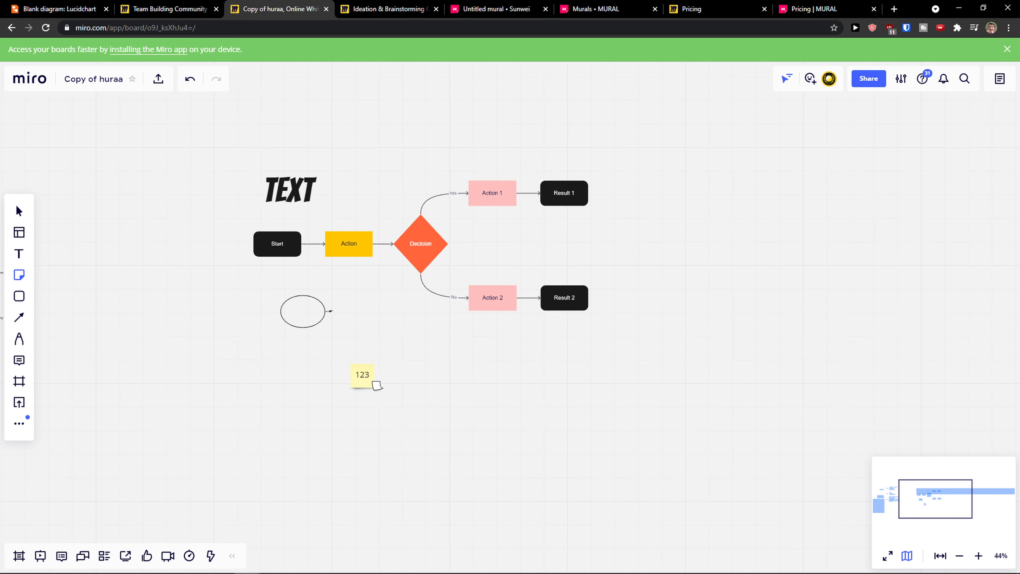
pyautogui.click(384, 379)
pyautogui.scroll(-1, 428, 382)
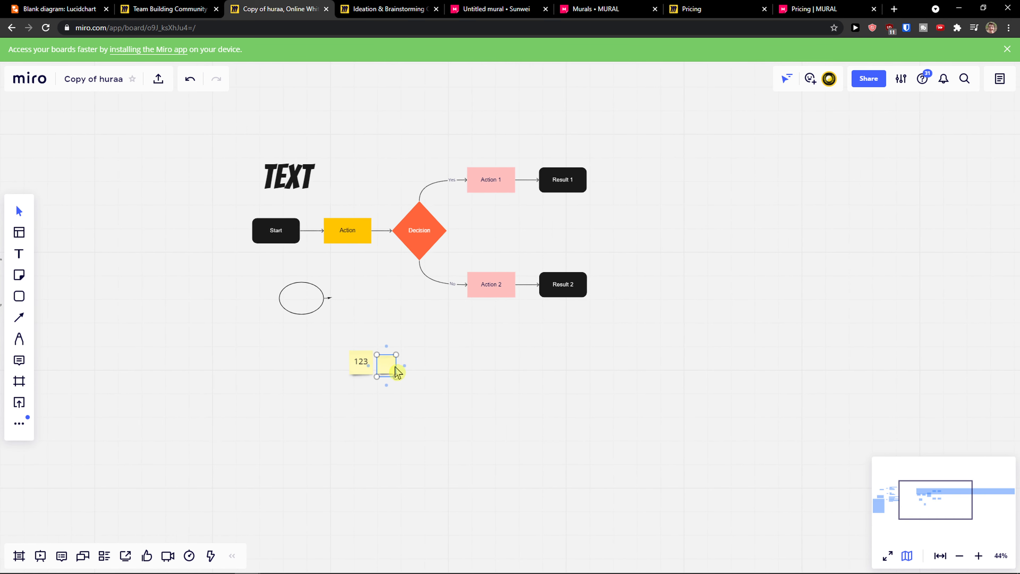
pyautogui.click(390, 366)
pyautogui.hotkey('ctrl', 'z')
pyautogui.hotkey('ctrl', 'z')
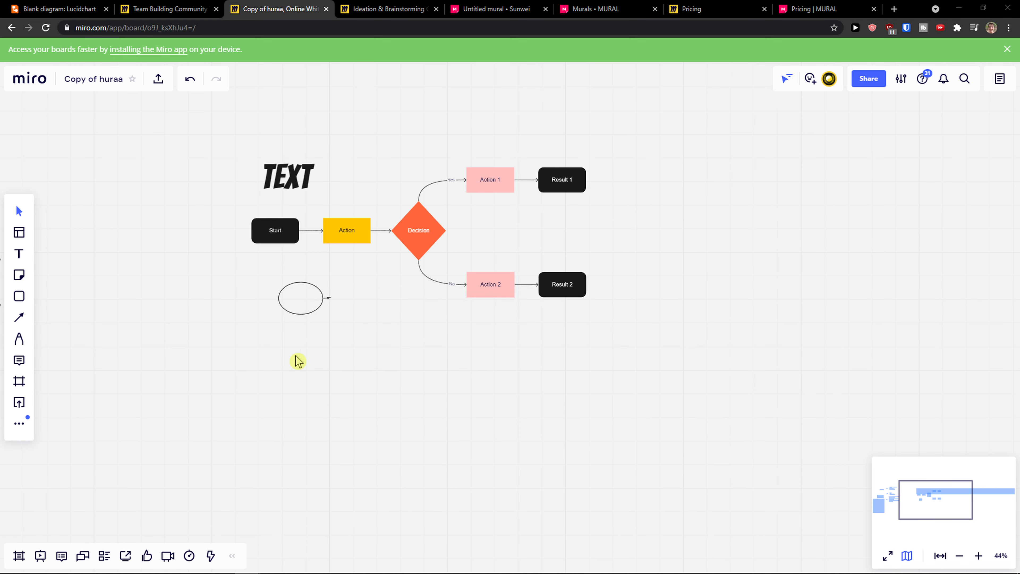
# Step: Return to the Mural MAIN TOPIC mind-map board
pyautogui.scroll(1, 295, 361)
pyautogui.scroll(-1, 288, 360)
pyautogui.scroll(1, 289, 360)
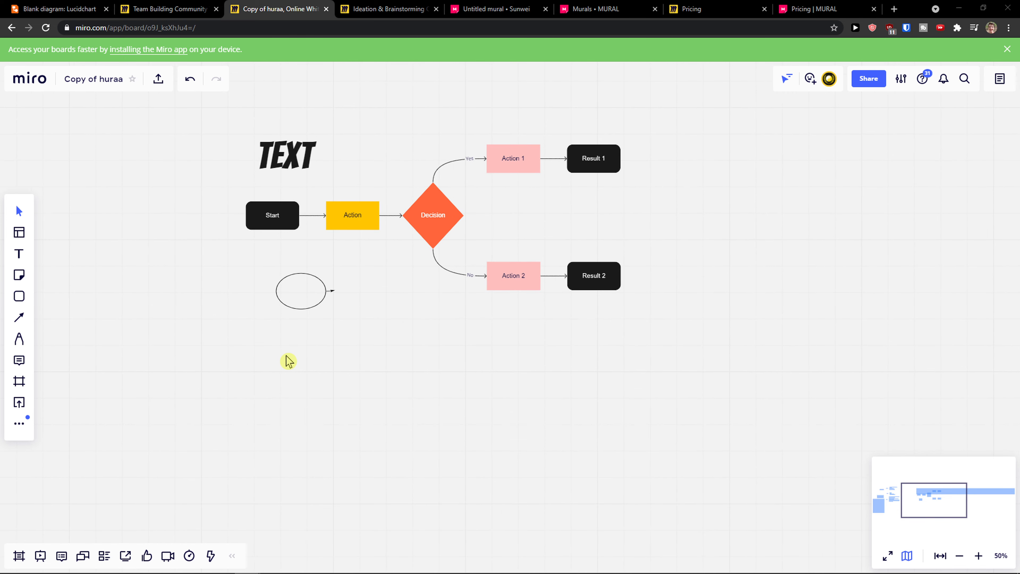
pyautogui.click(474, 8)
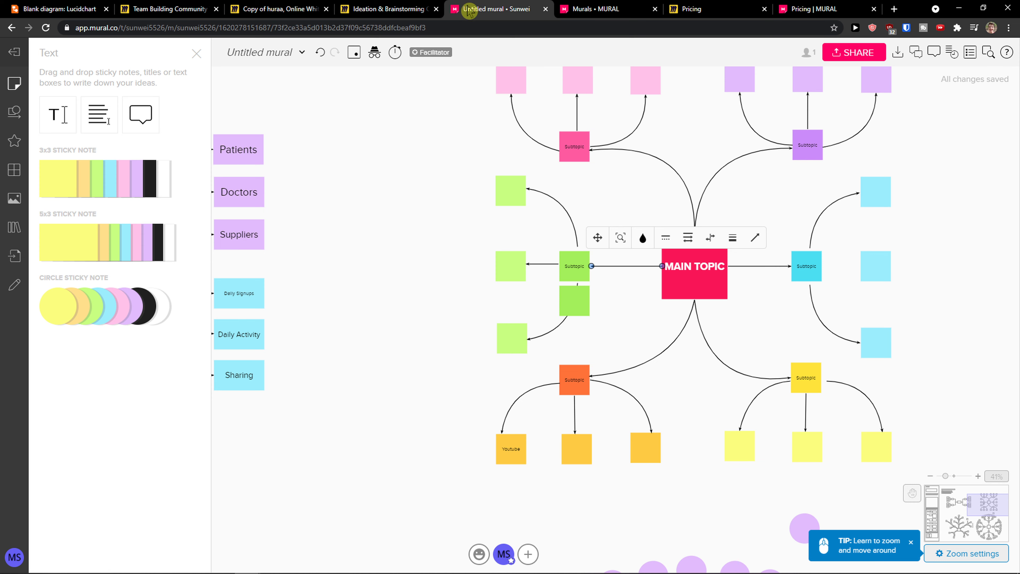
# Step: Open Mural's Frameworks library and scroll through the Layouts
pyautogui.scroll(1, 417, 303)
pyautogui.scroll(-2, 417, 305)
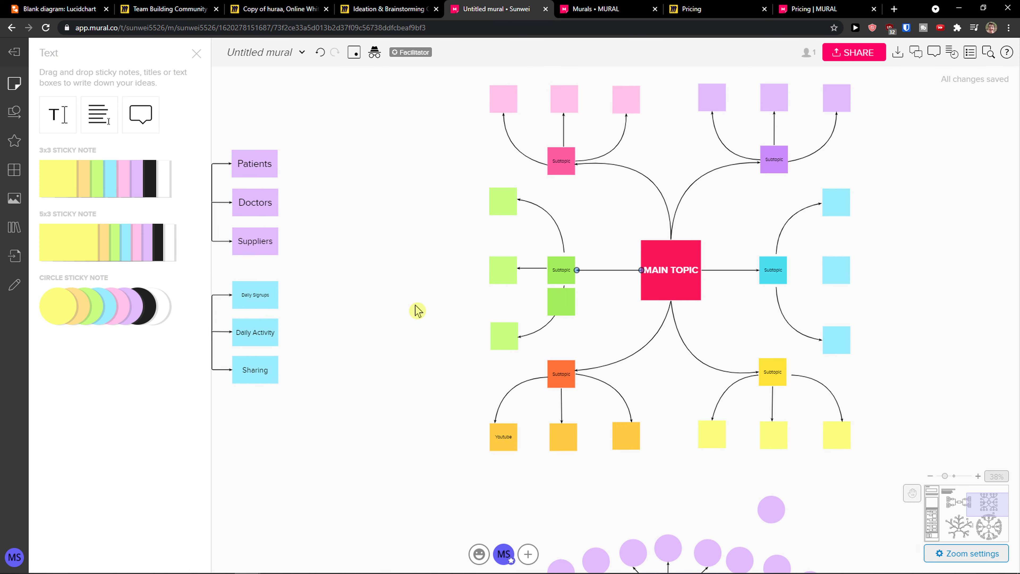
pyautogui.moveTo(416, 312); pyautogui.dragTo(435, 326)
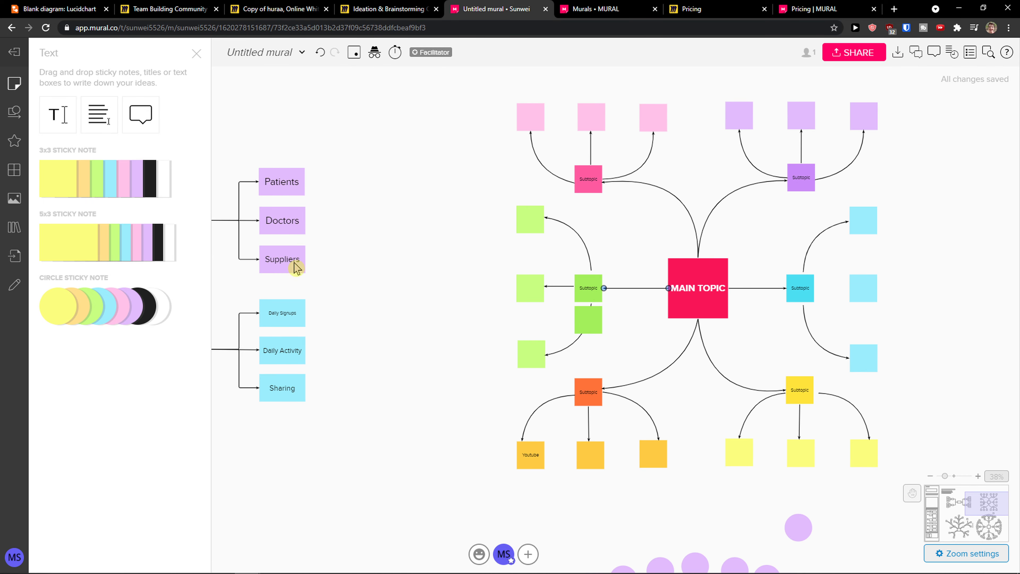
pyautogui.click(12, 172)
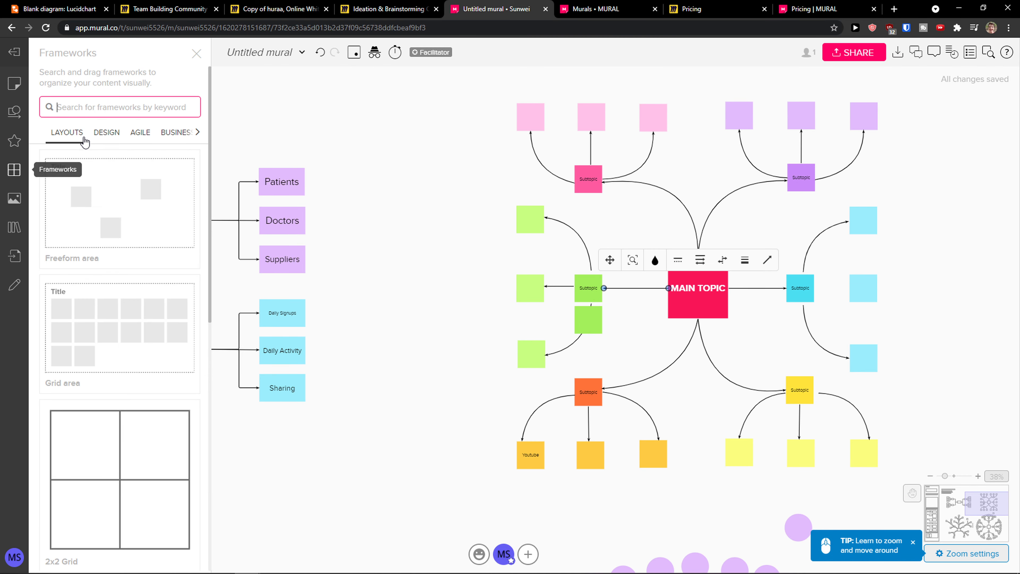
pyautogui.scroll(-3, 106, 216)
pyautogui.scroll(-9, 97, 215)
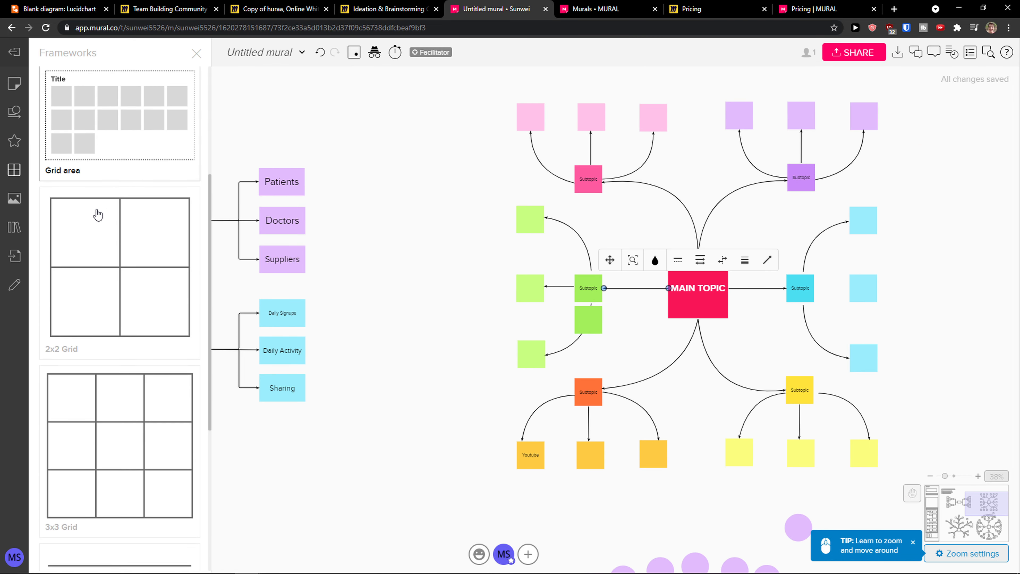
pyautogui.scroll(12, 132, 217)
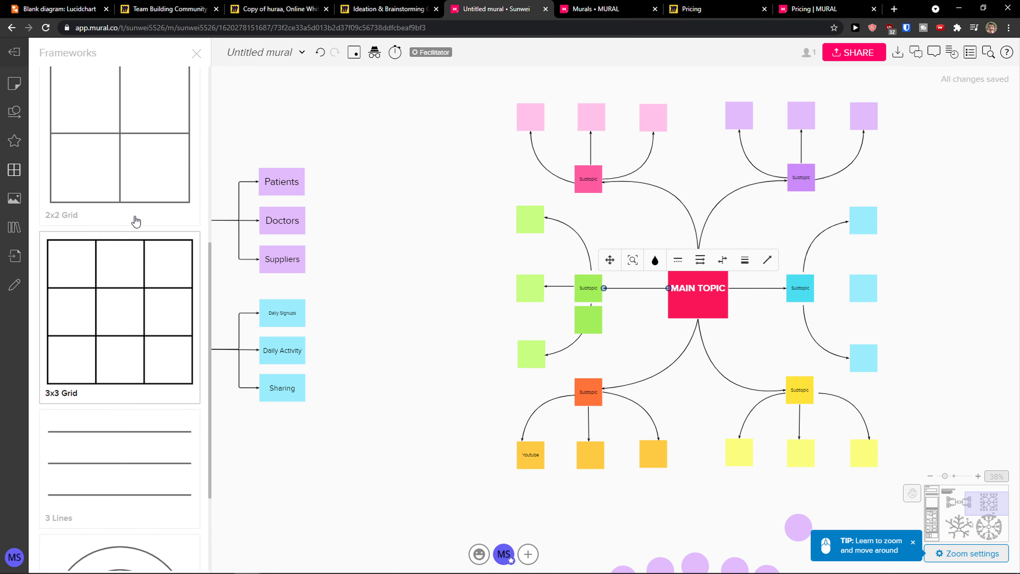
# Step: Browse the DESIGN frameworks, then switch to the Miroverse brainstorming gallery
pyautogui.click(105, 130)
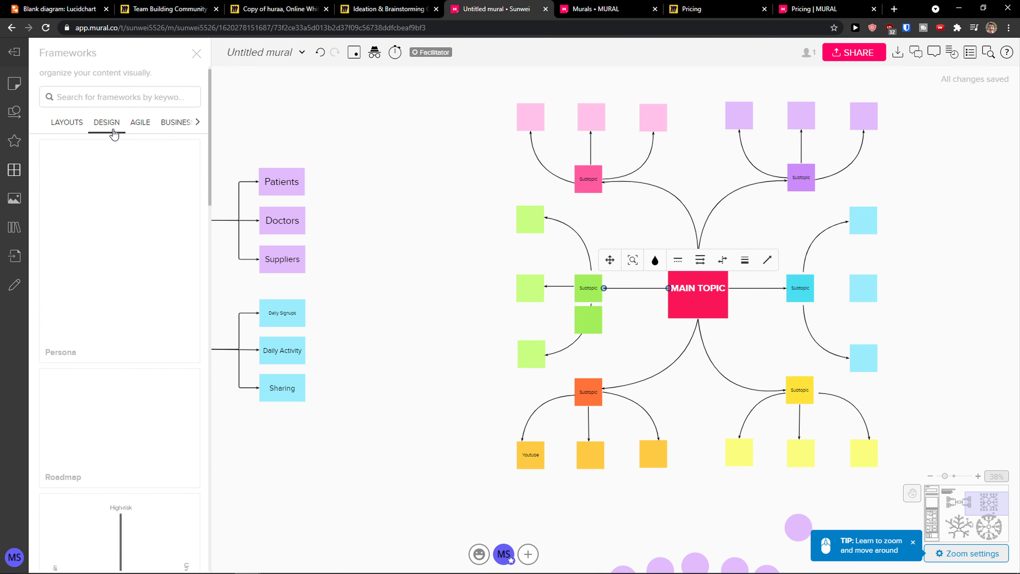
pyautogui.scroll(-5, 141, 217)
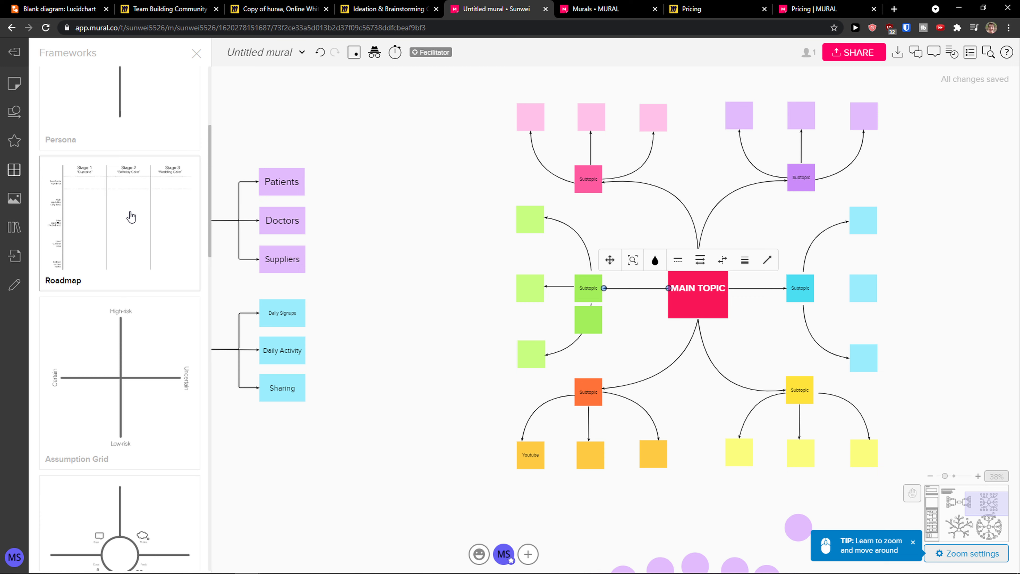
pyautogui.scroll(-4, 130, 217)
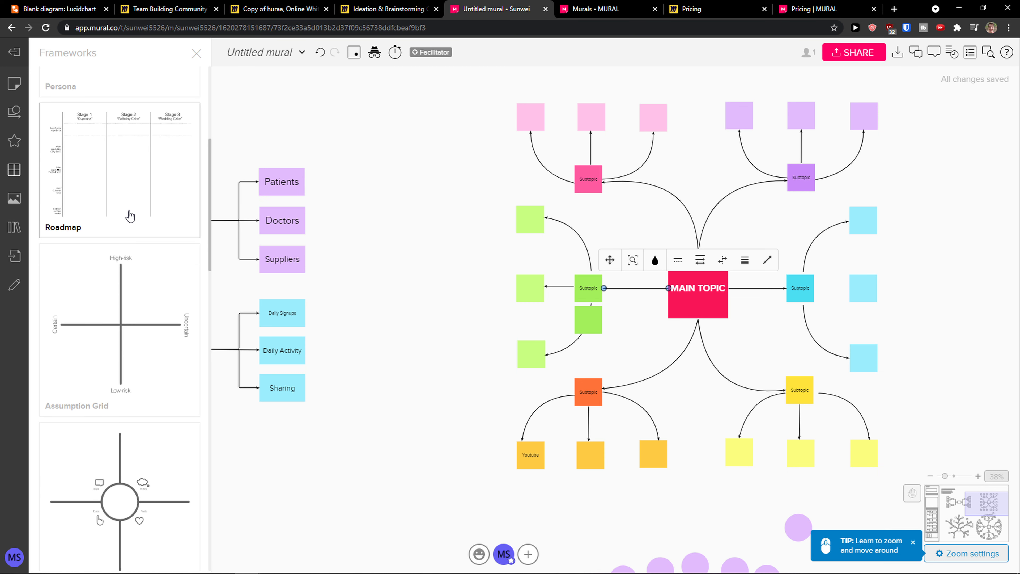
pyautogui.scroll(-2, 130, 216)
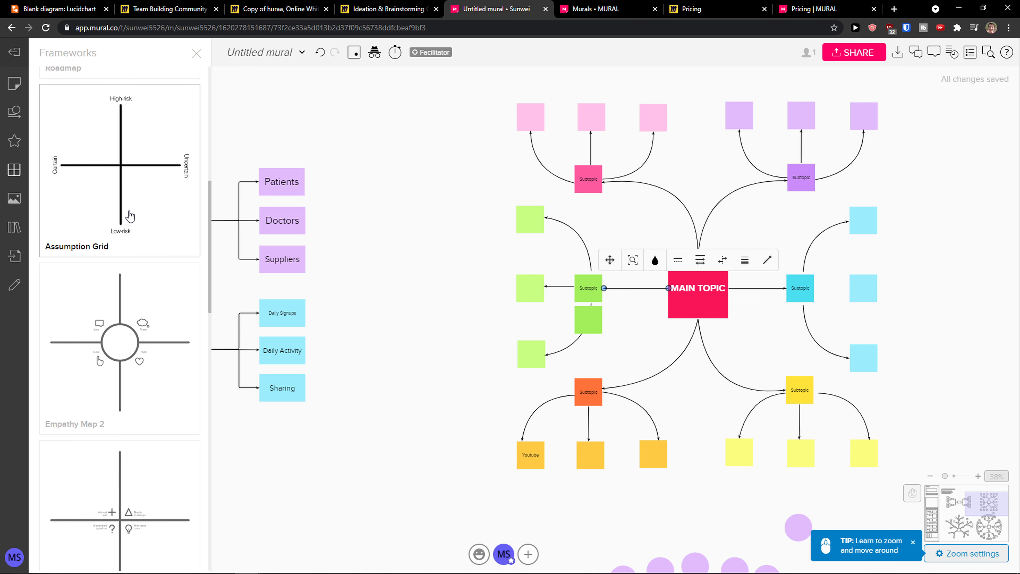
pyautogui.click(494, 305)
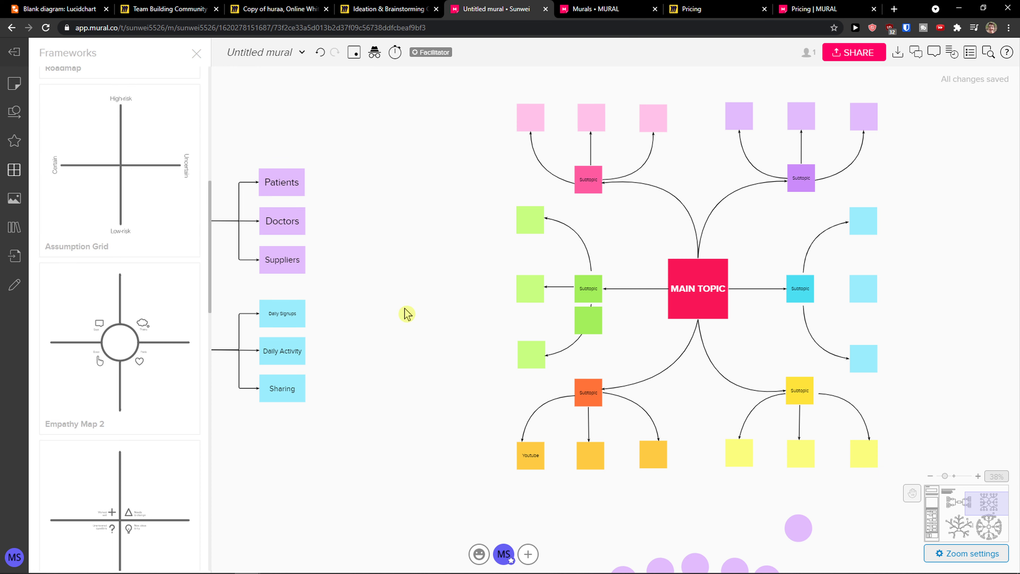
pyautogui.scroll(-2, 121, 341)
pyautogui.click(402, 5)
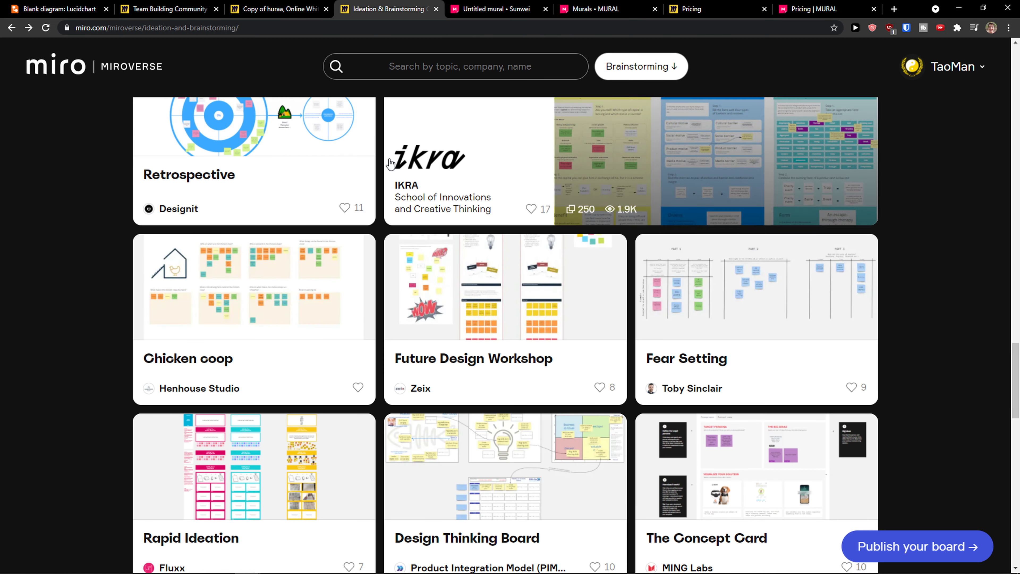
# Step: On Copy of huraa, line up sticky notes 123, 12345, 123456 and 1234 in one row below the flowchart
pyautogui.click(276, 5)
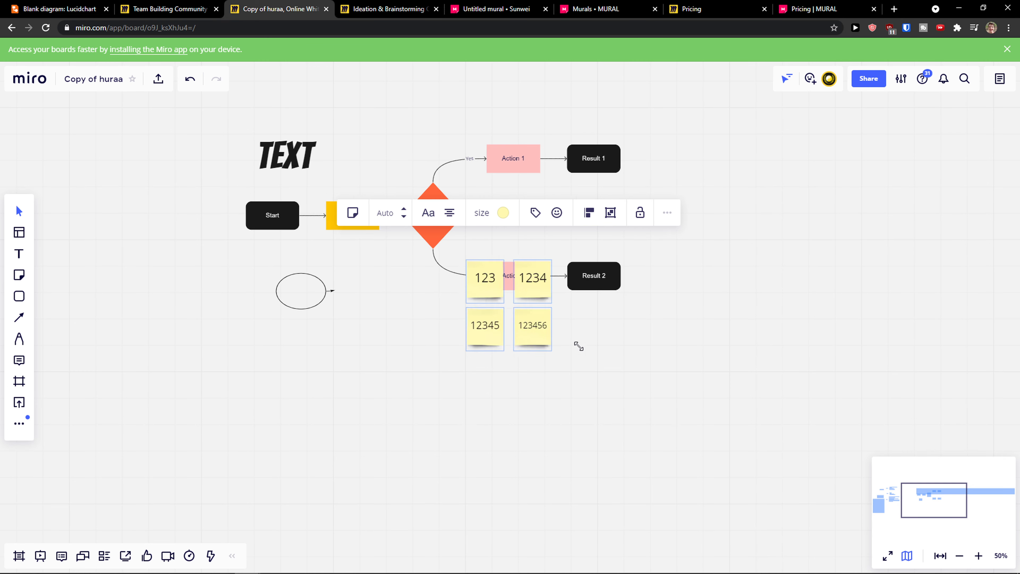
pyautogui.moveTo(575, 318); pyautogui.dragTo(529, 369)
pyautogui.click(523, 375)
pyautogui.click(469, 371)
pyautogui.moveTo(380, 371); pyautogui.dragTo(314, 444)
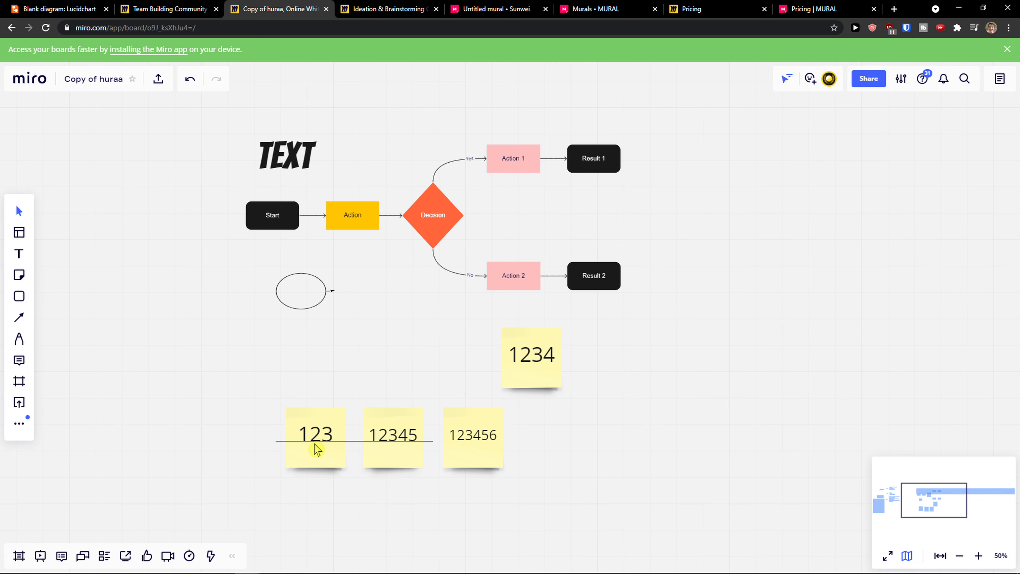
pyautogui.moveTo(530, 346); pyautogui.dragTo(542, 433)
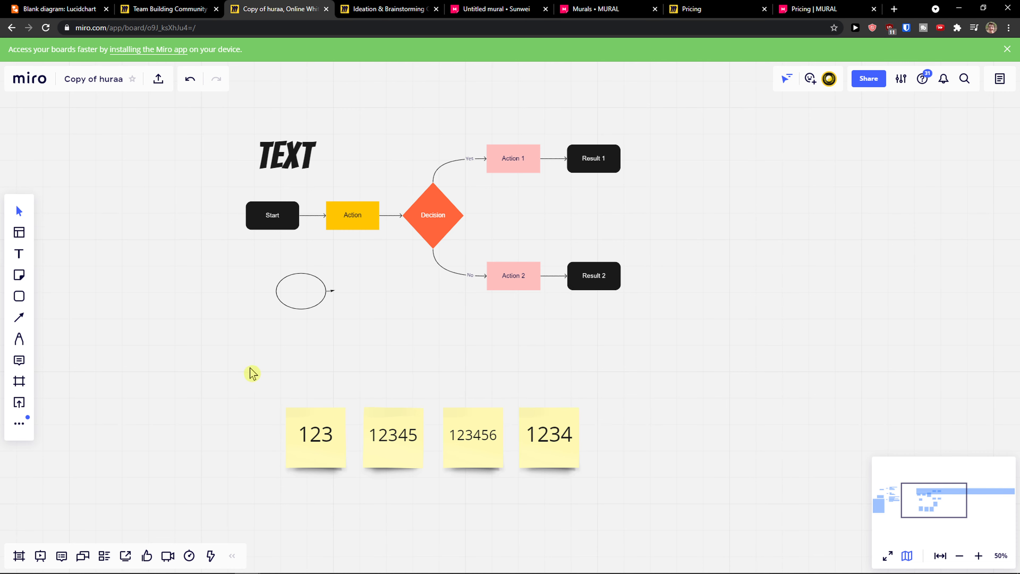
pyautogui.moveTo(250, 371); pyautogui.dragTo(286, 336)
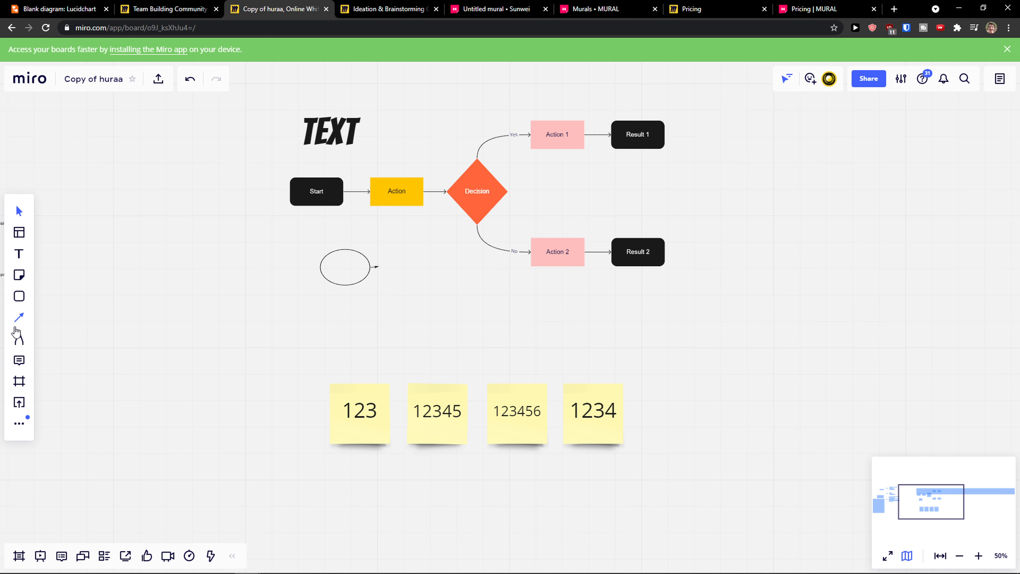
# Step: Show Miro's basic shapes flyout, then return to the Untitled mural board
pyautogui.click(19, 297)
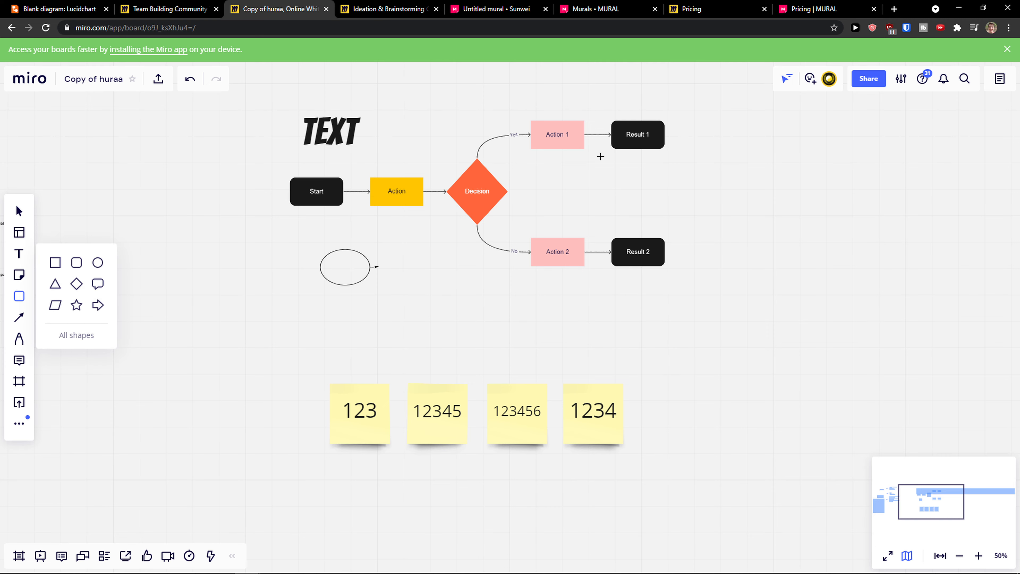
pyautogui.click(525, 7)
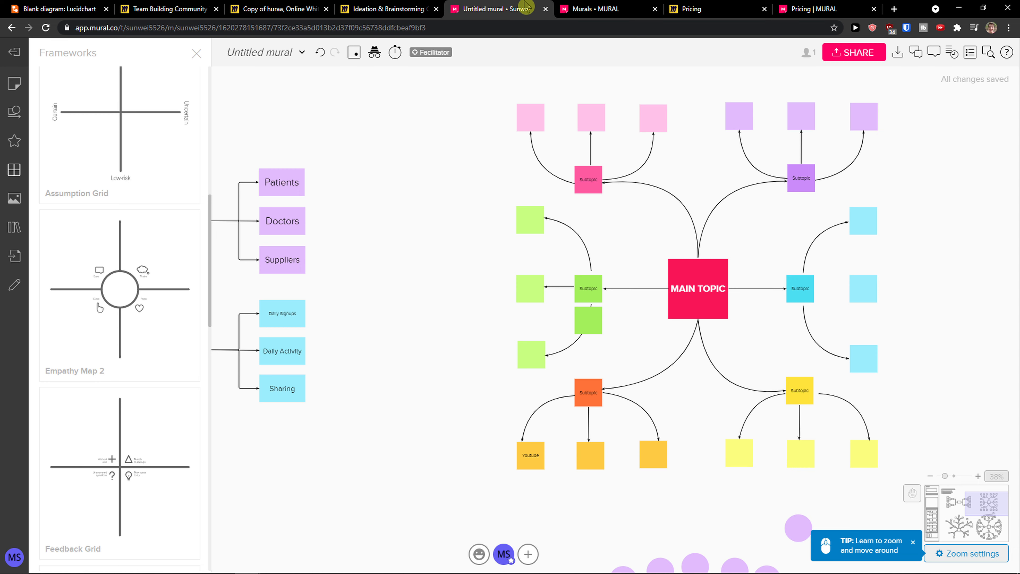
# Step: Zoom in on the MAIN TOPIC note and start editing its text
pyautogui.scroll(-2, 241, 265)
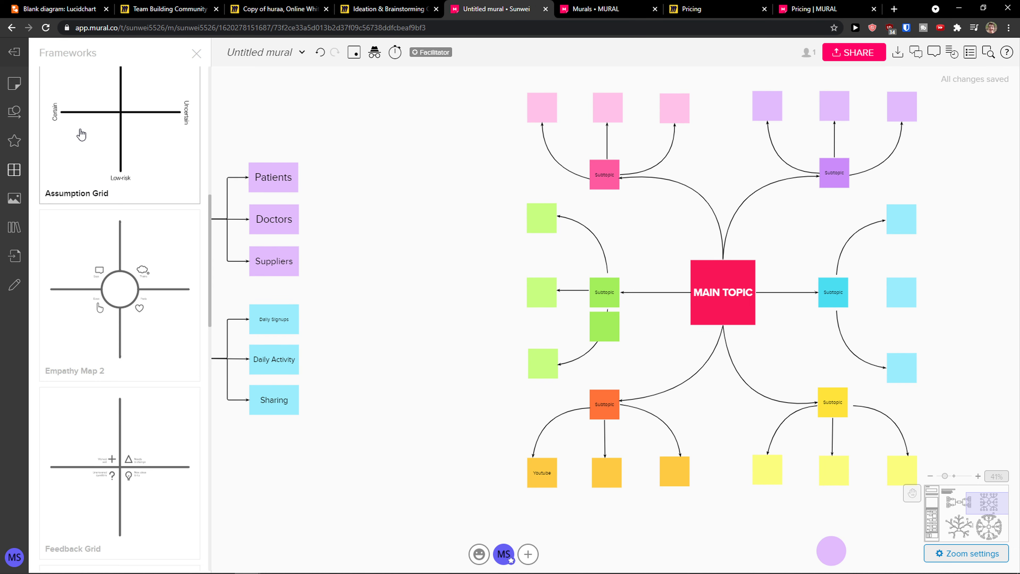
pyautogui.scroll(-3, 101, 241)
pyautogui.hscroll(3, 399, 273)
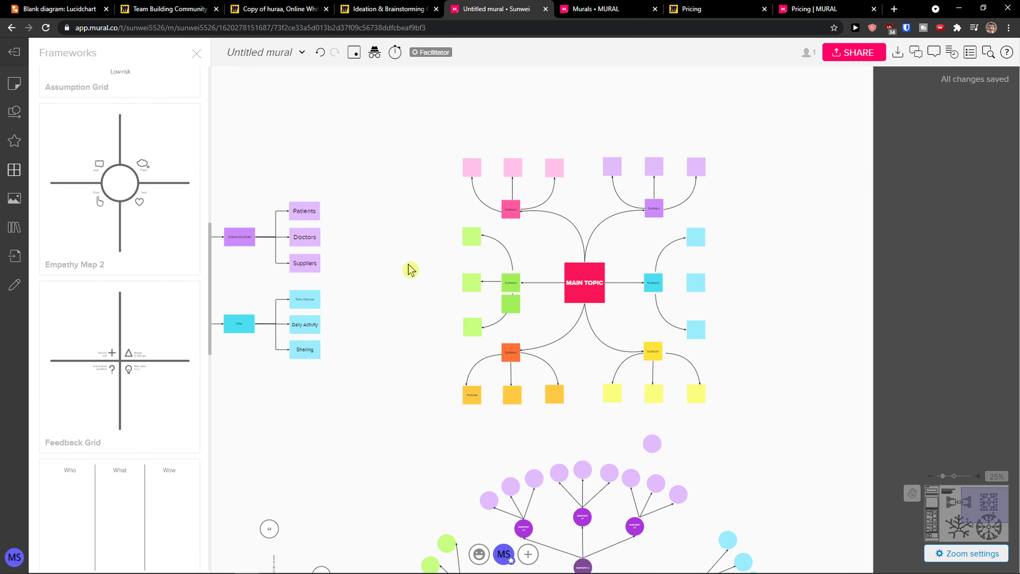
pyautogui.moveTo(407, 269); pyautogui.dragTo(358, 221)
pyautogui.scroll(2, 456, 257)
pyautogui.click(534, 268)
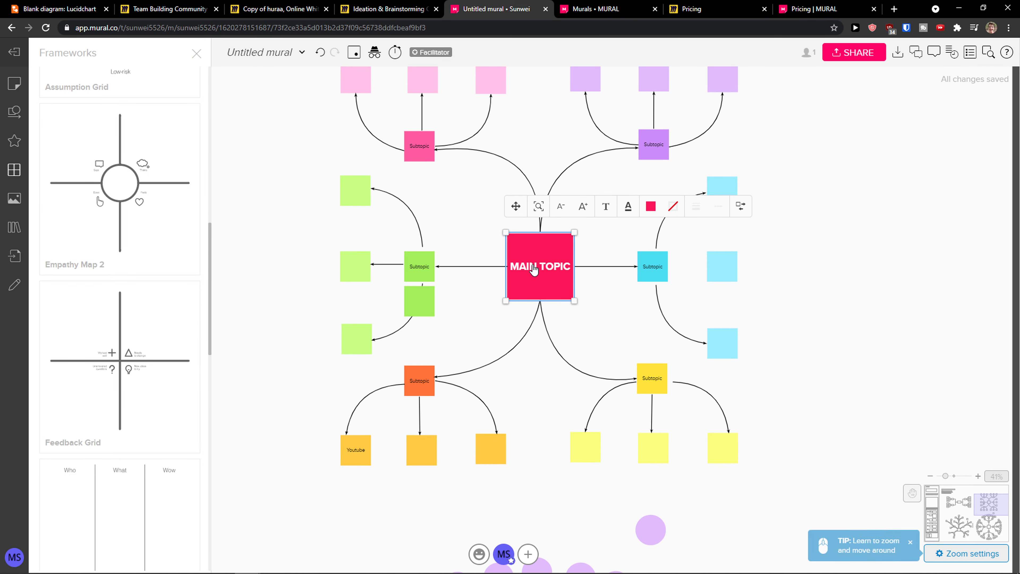
pyautogui.doubleClick(534, 268)
# Step: Select the lower-left green sticky note on the mind map
pyautogui.hscroll(2, 281, 241)
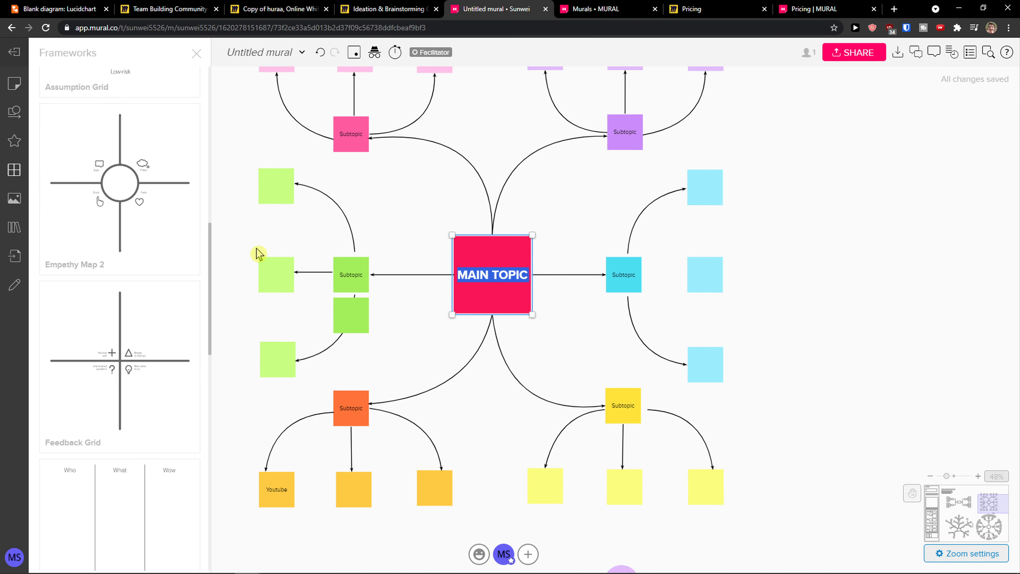
pyautogui.scroll(-1, 281, 233)
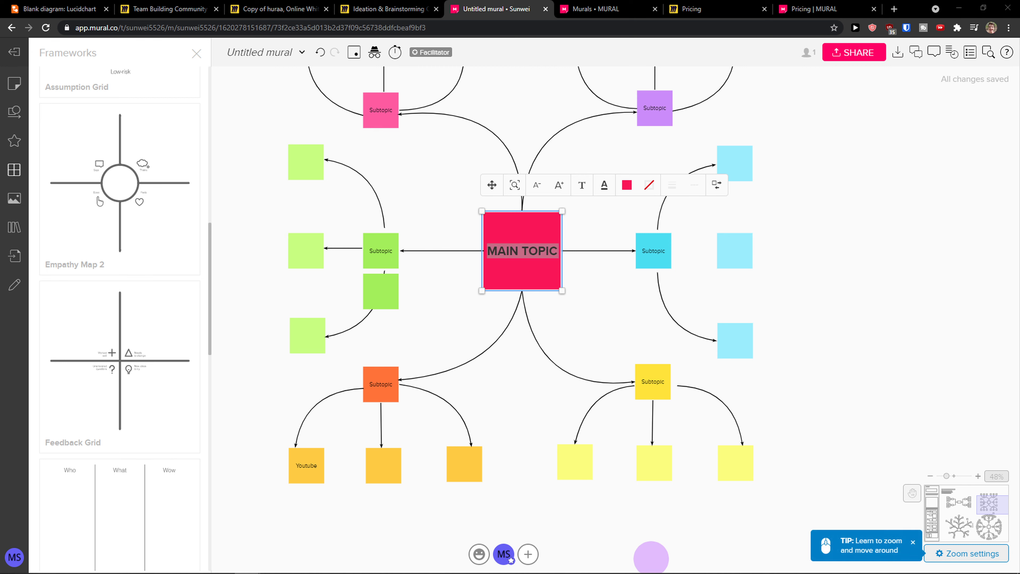
pyautogui.click(292, 338)
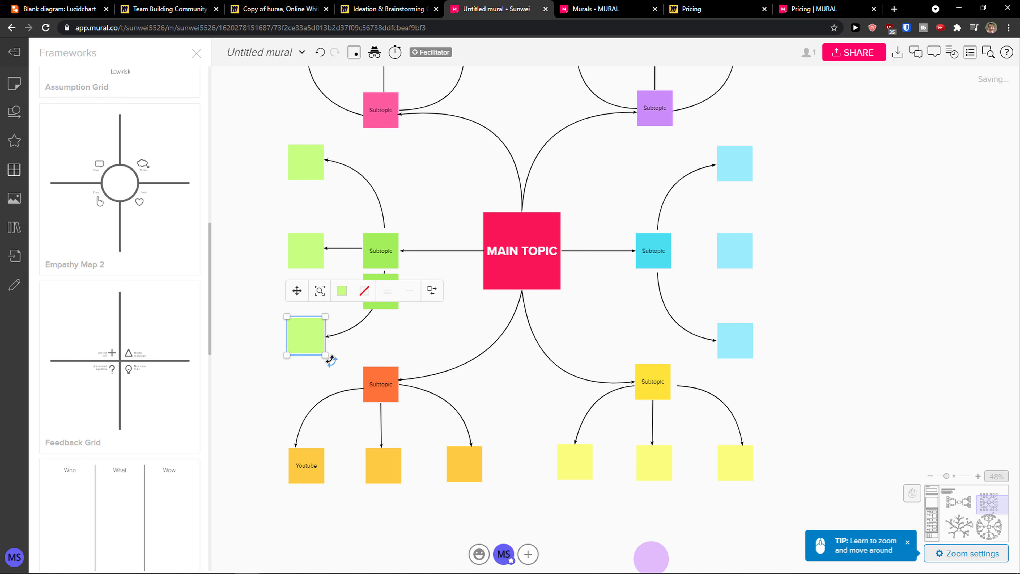
# Step: Draw a plain rectangle to the right of the flowchart on Copy of huraa
pyautogui.click(386, 9)
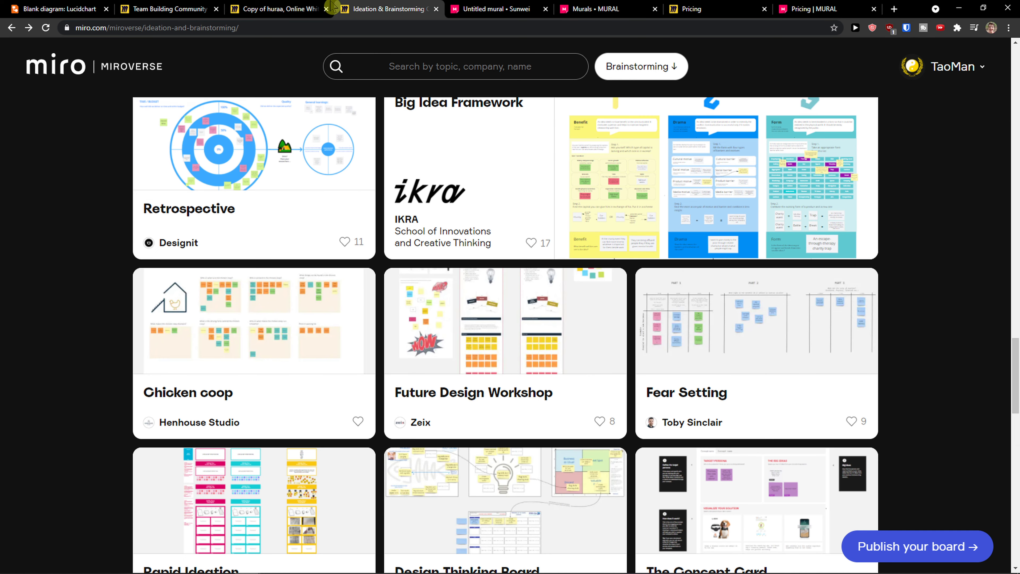
pyautogui.click(277, 9)
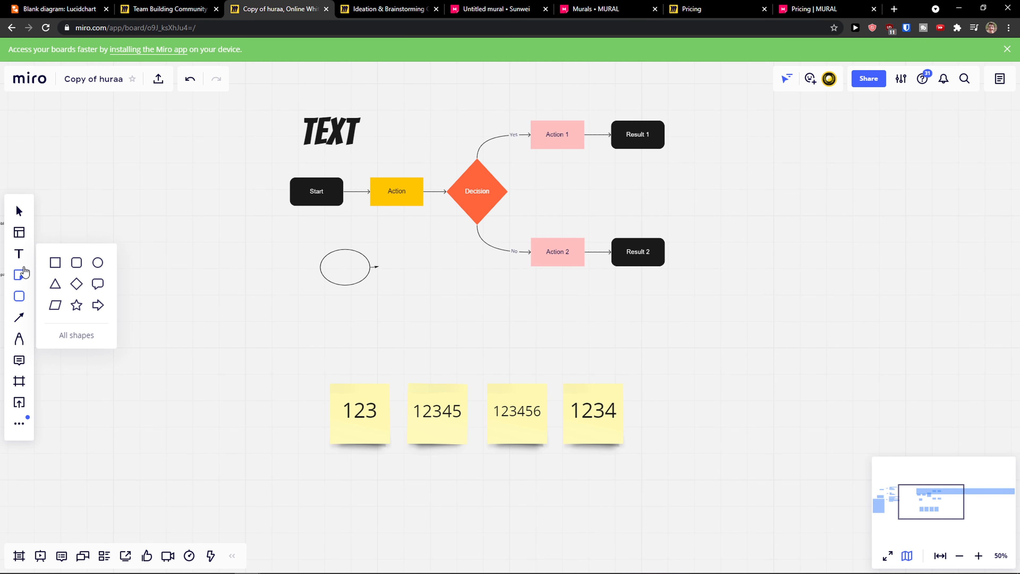
pyautogui.click(55, 262)
pyautogui.moveTo(746, 269); pyautogui.dragTo(881, 351)
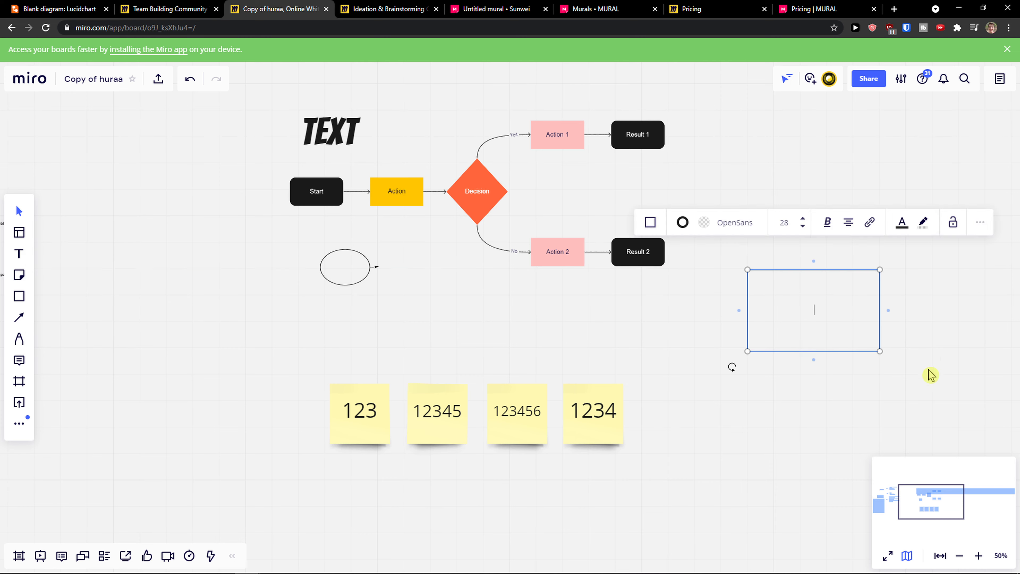
# Step: Resize the rectangle to be wider and shorter, then switch to the Mural board
pyautogui.hscroll(5, 927, 371)
pyautogui.scroll(3, 690, 357)
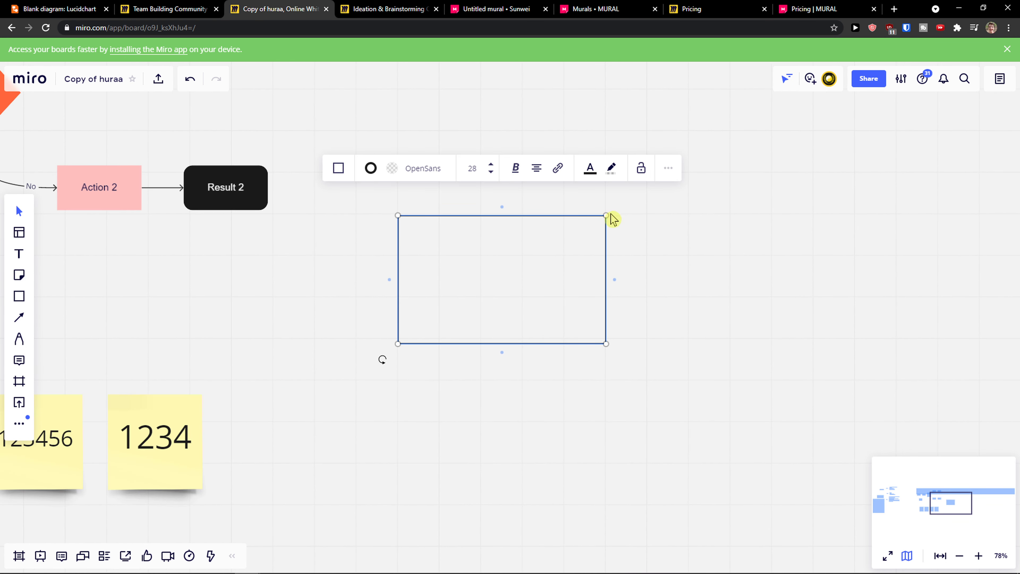
pyautogui.moveTo(607, 216); pyautogui.dragTo(706, 313)
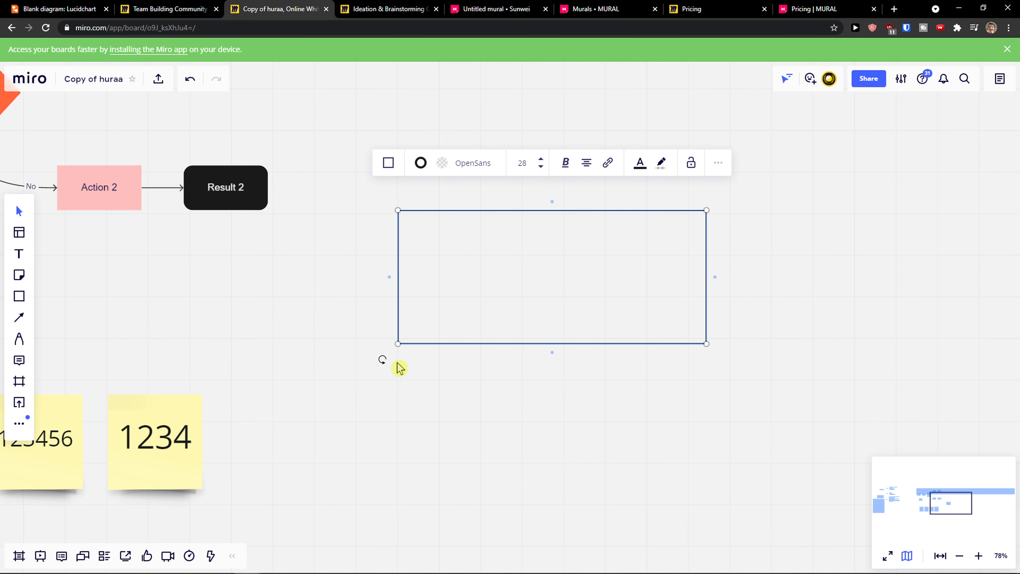
pyautogui.moveTo(384, 359); pyautogui.dragTo(465, 348)
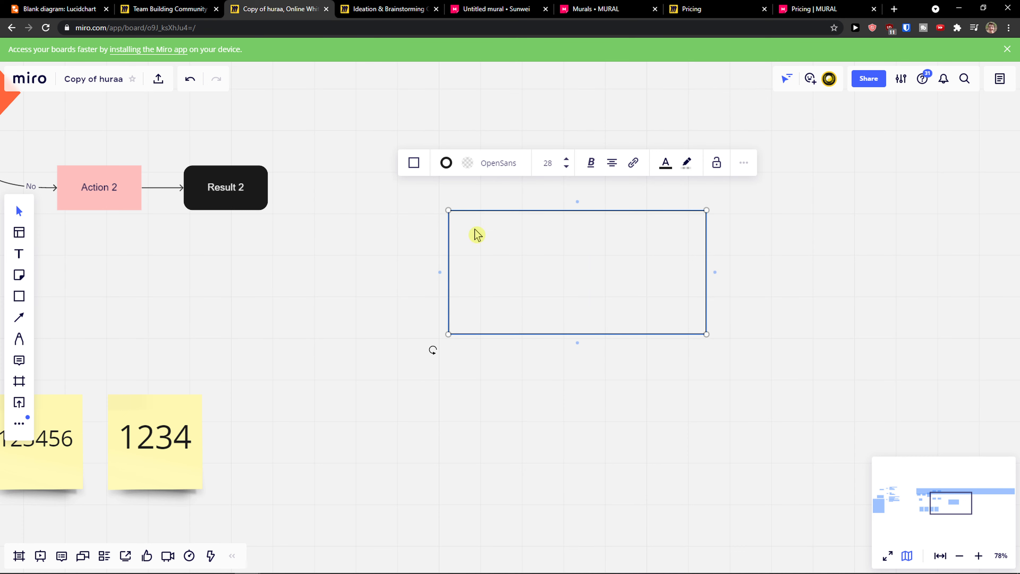
pyautogui.click(494, 9)
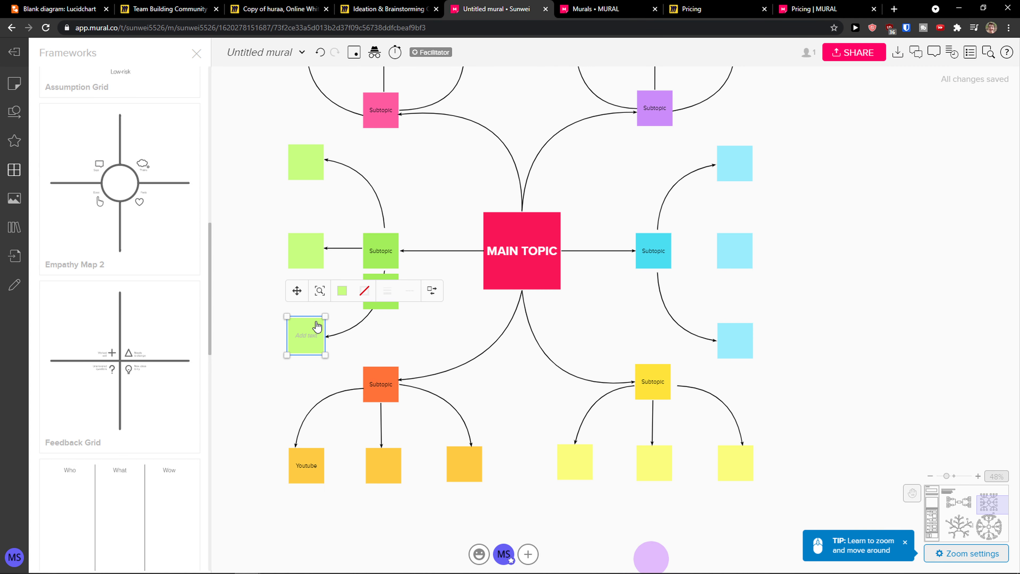
# Step: Enlarge the empty green sticky slightly, test rotating it, and nudge it into place
pyautogui.moveTo(325, 355)
pyautogui.mouseDown()
pyautogui.moveTo(315, 367)
pyautogui.moveTo(349, 352)
pyautogui.moveTo(325, 360)
pyautogui.mouseUp()
pyautogui.moveTo(330, 307)
pyautogui.mouseDown()
pyautogui.moveTo(353, 347)
pyautogui.moveTo(322, 305)
pyautogui.moveTo(332, 309)
pyautogui.mouseUp()
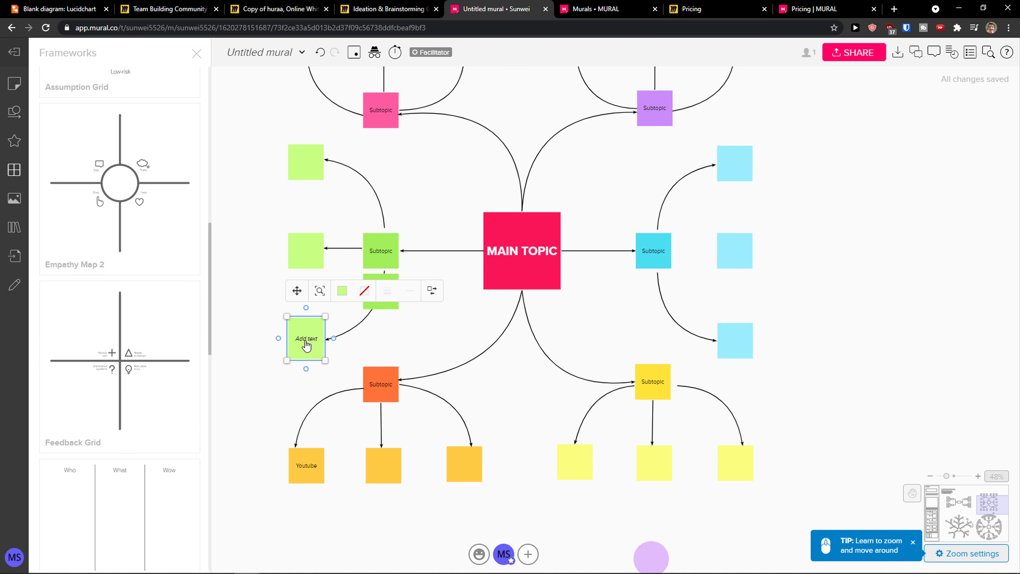
pyautogui.moveTo(317, 338); pyautogui.dragTo(330, 319)
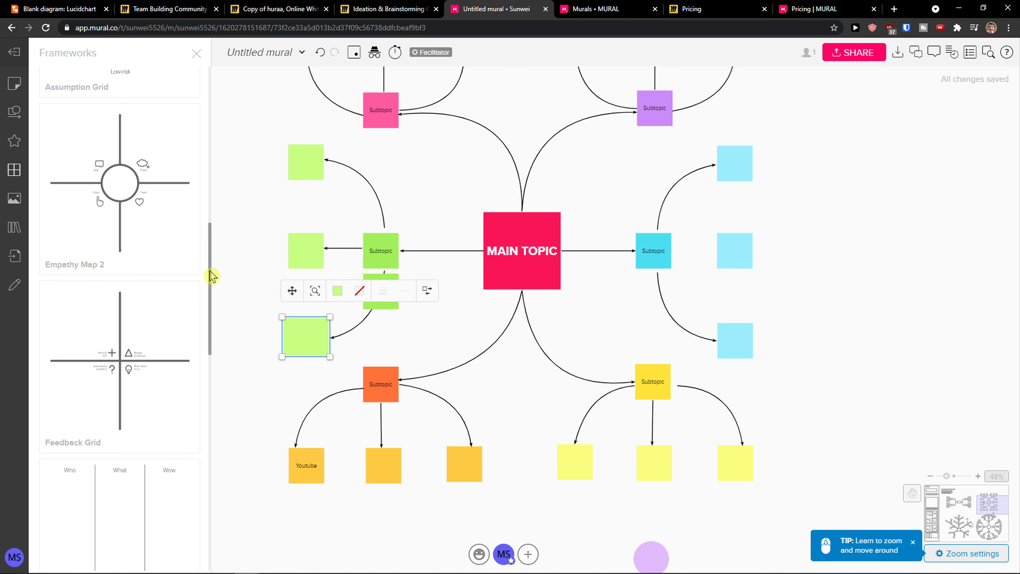
pyautogui.scroll(-2, 209, 266)
pyautogui.scroll(2, 209, 266)
pyautogui.scroll(-2, 260, 266)
pyautogui.scroll(3, 257, 267)
# Step: Reselect the green sticky, shift the mind-map view down, and return to Copy of huraa
pyautogui.click(287, 345)
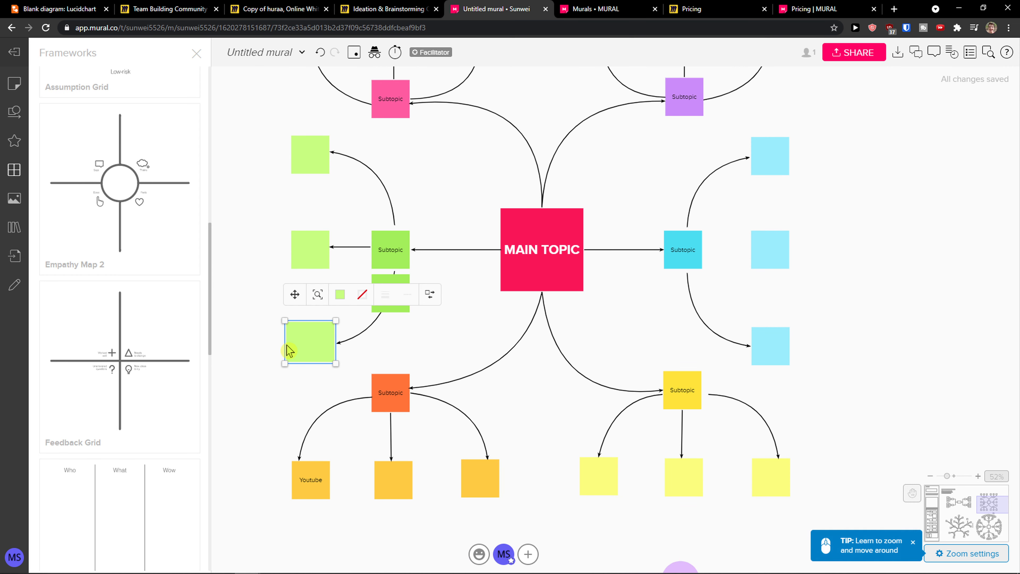
pyautogui.scroll(1, 369, 309)
pyautogui.moveTo(489, 254); pyautogui.dragTo(514, 261)
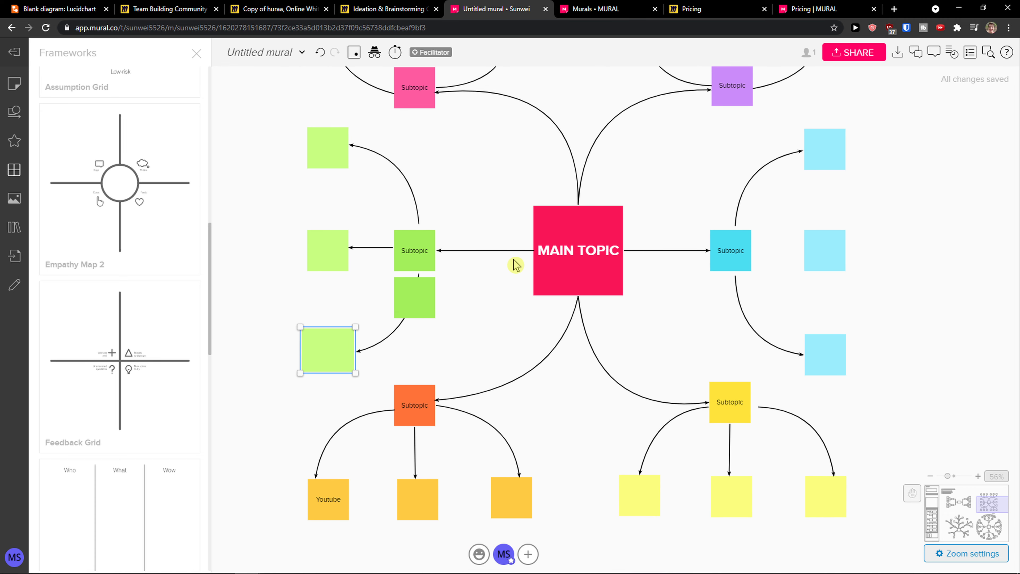
pyautogui.click(434, 7)
pyautogui.click(328, 7)
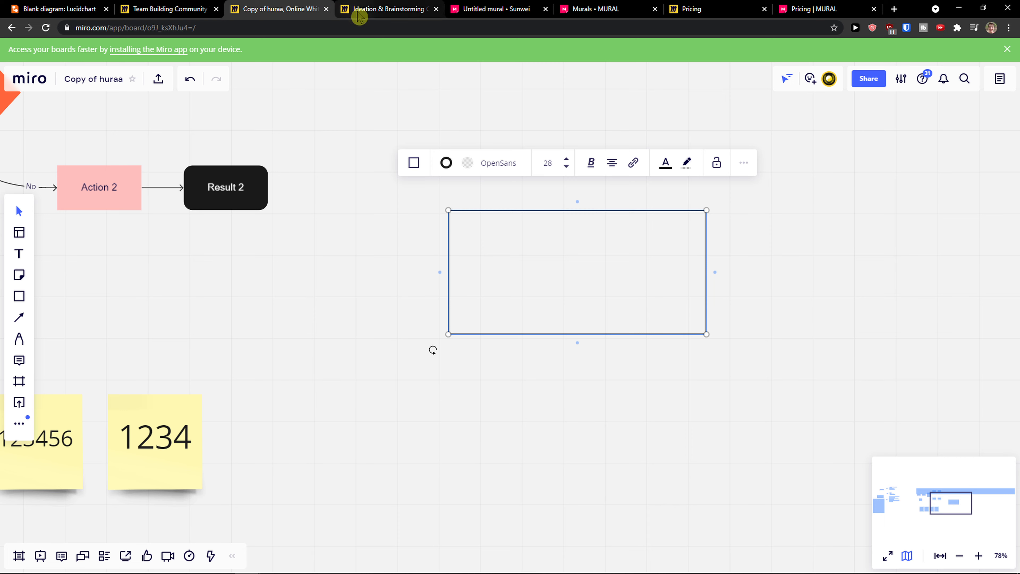
# Step: Move the empty rectangle down and left and collapse the bottom collaboration toolbar
pyautogui.moveTo(638, 299); pyautogui.dragTo(545, 332)
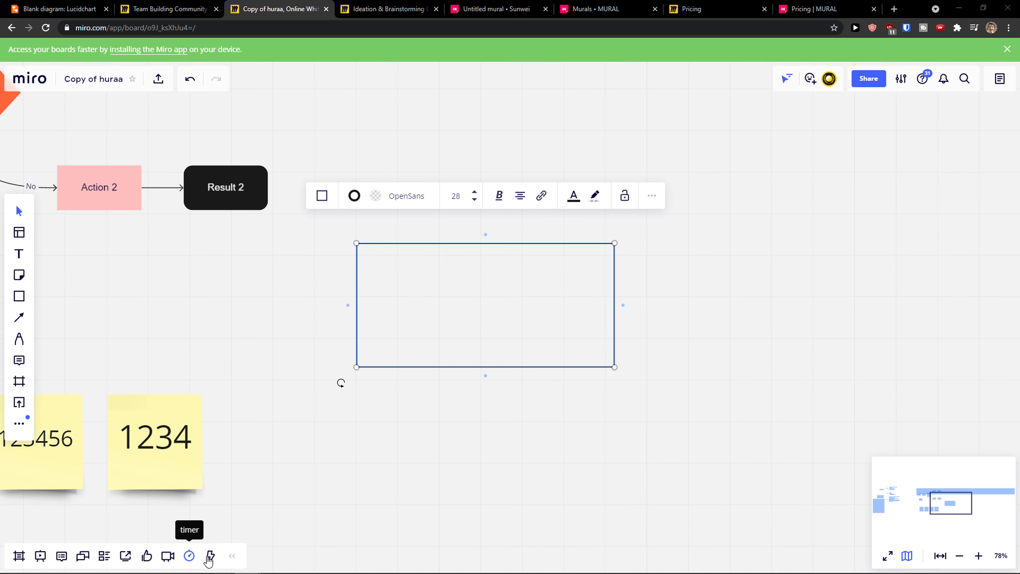
pyautogui.click(231, 555)
pyautogui.click(15, 431)
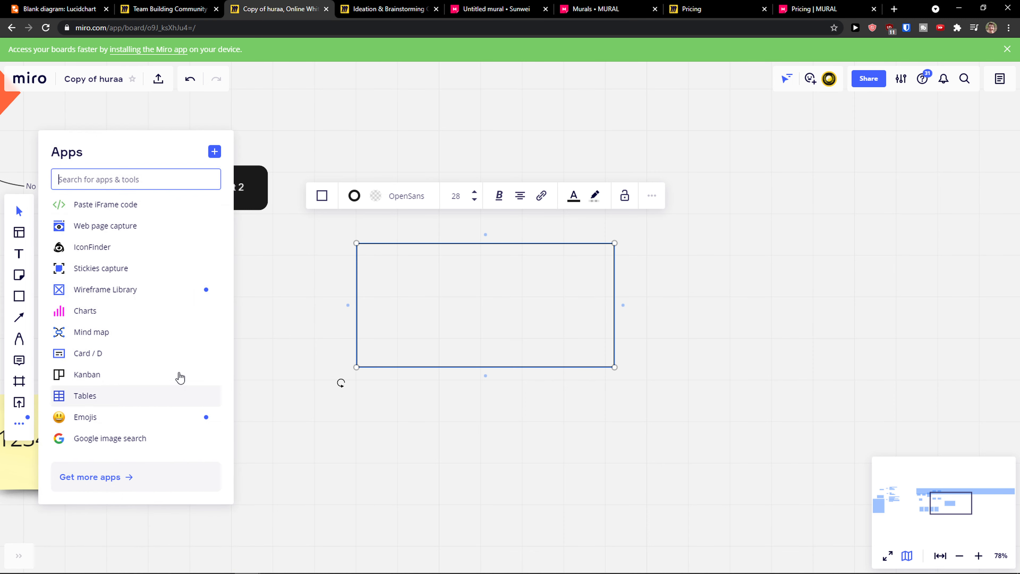
# Step: Browse the apps Marketplace through Get more apps, then close it
pyautogui.click(128, 482)
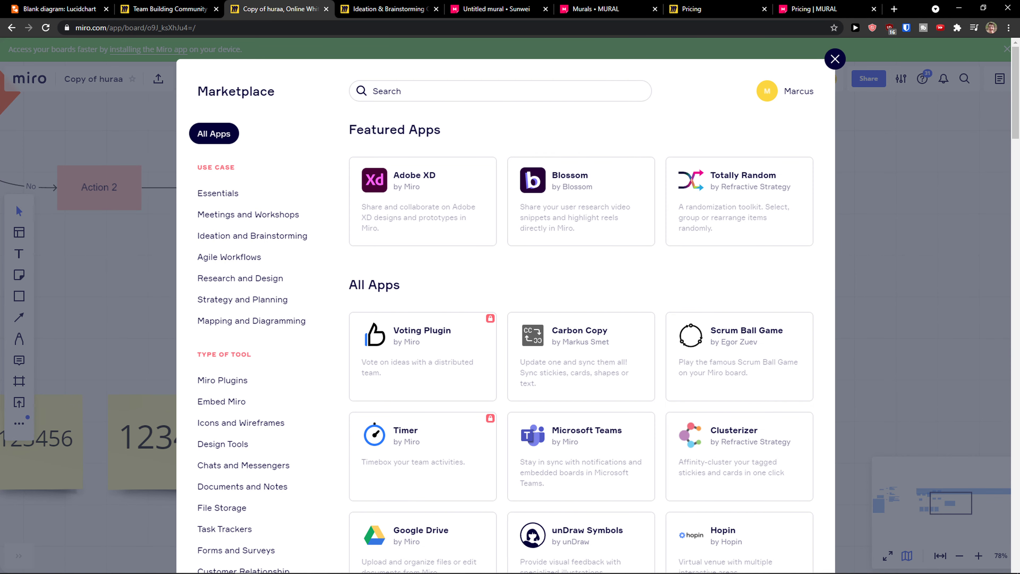
pyautogui.scroll(-3, 444, 337)
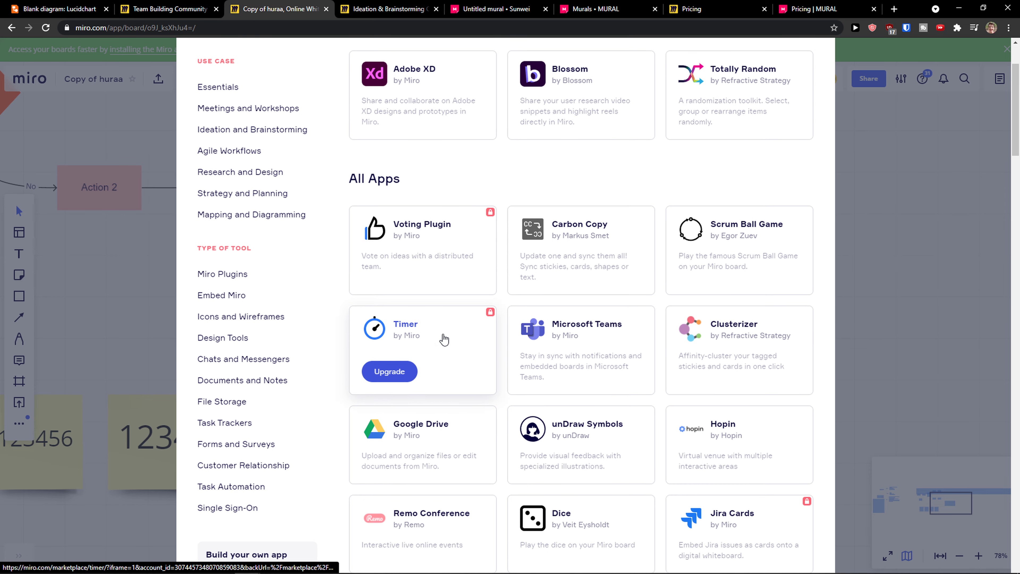
pyautogui.scroll(-10, 506, 335)
pyautogui.scroll(-6, 505, 335)
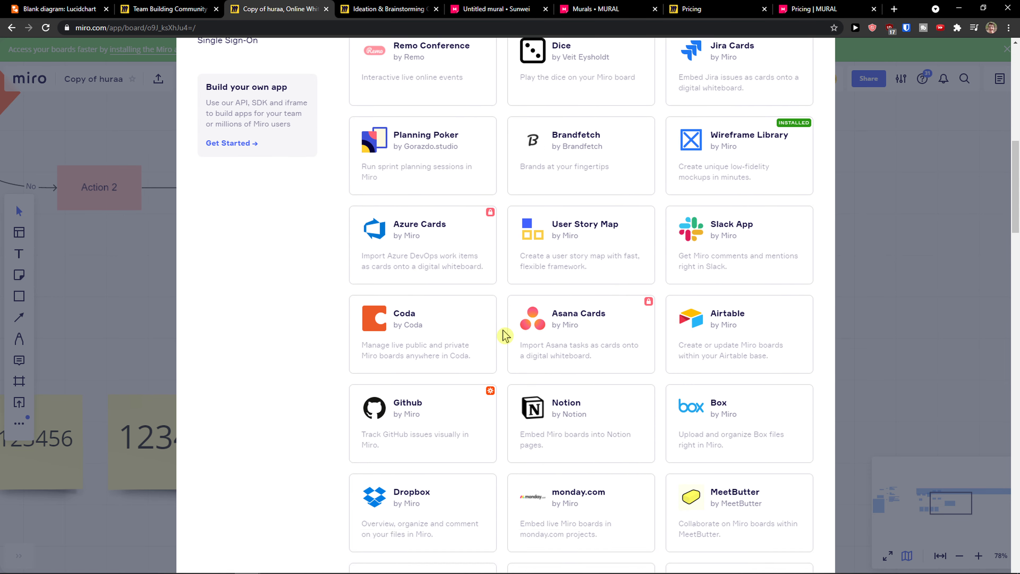
pyautogui.scroll(15, 502, 336)
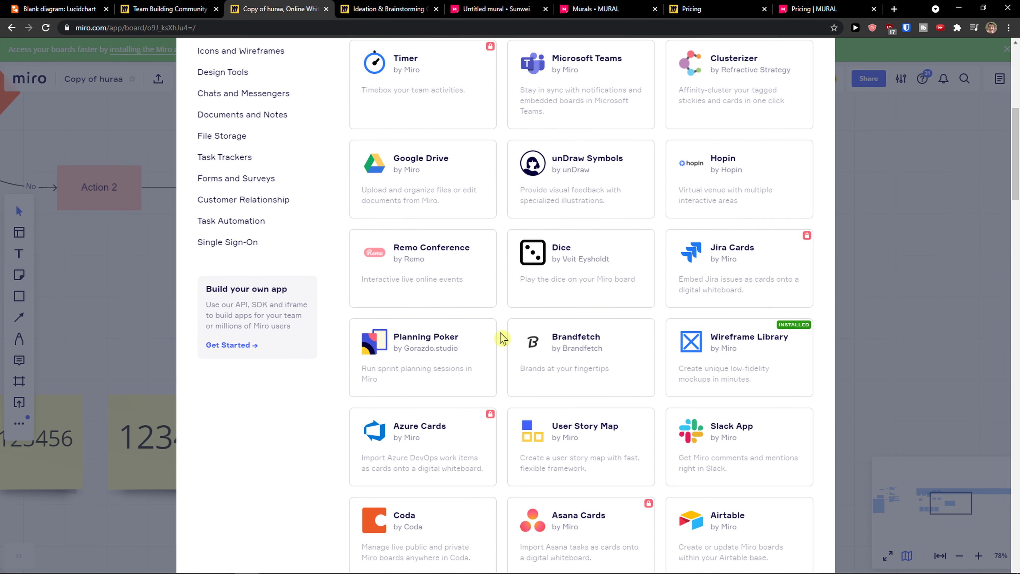
pyautogui.click(494, 9)
pyautogui.click(265, 8)
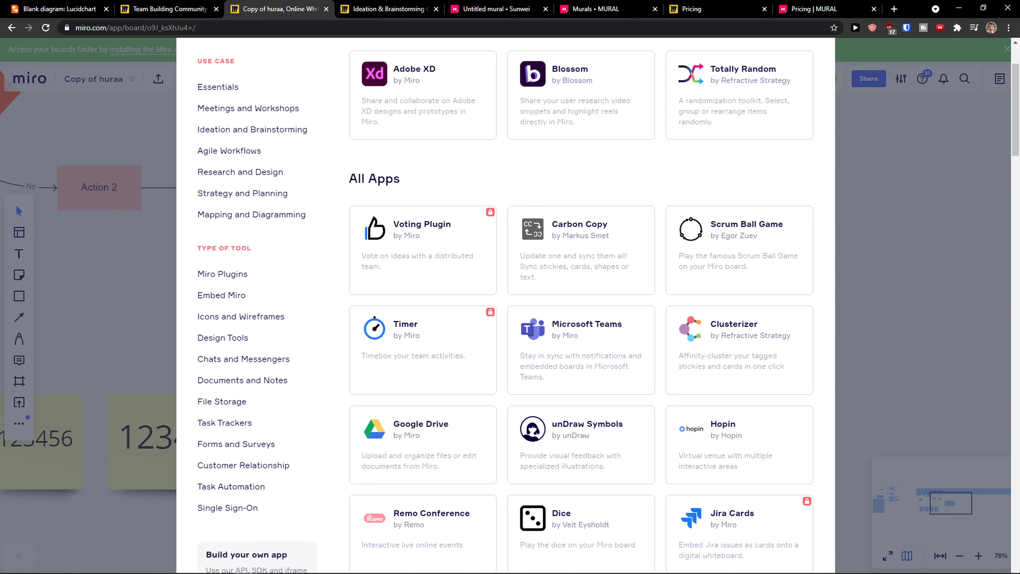
pyautogui.click(45, 312)
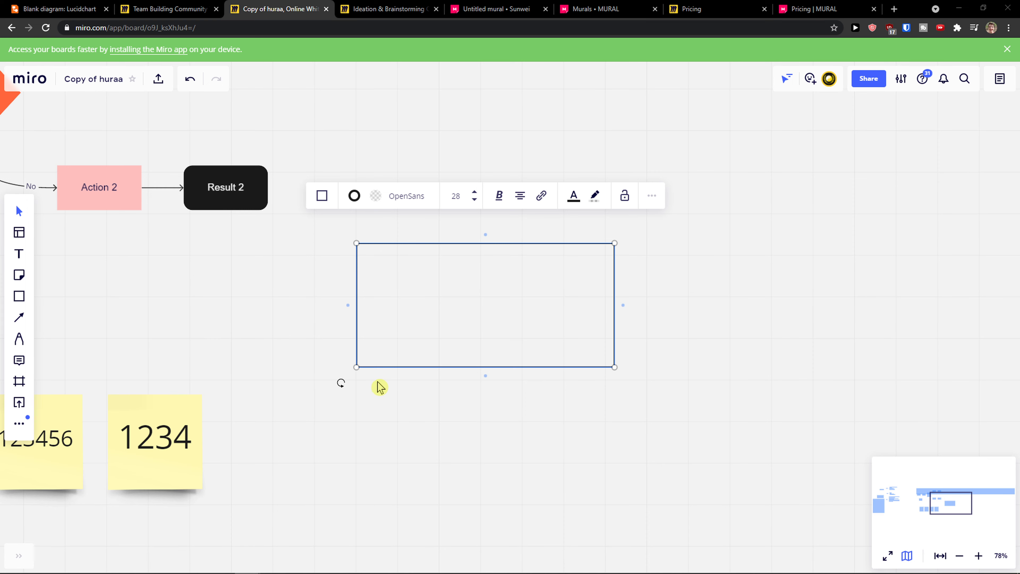
pyautogui.scroll(-2, 380, 385)
# Step: Re-expand Miro's collapsed collaboration toolbar, then bring up the Untitled mural board
pyautogui.hotkey('ctrl', 'Tab')
pyautogui.hotkey('ctrl', 'Tab')
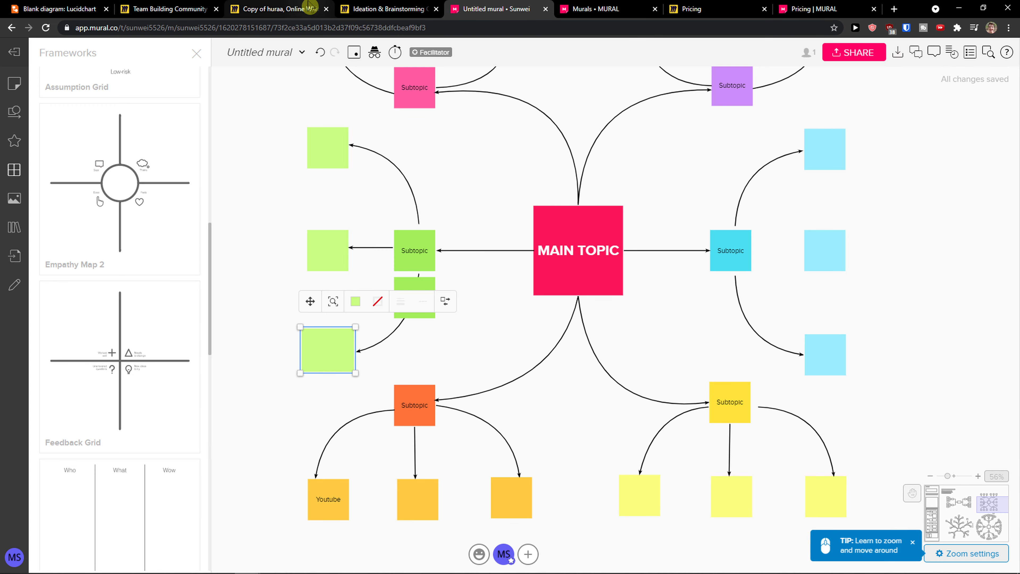
pyautogui.click(310, 6)
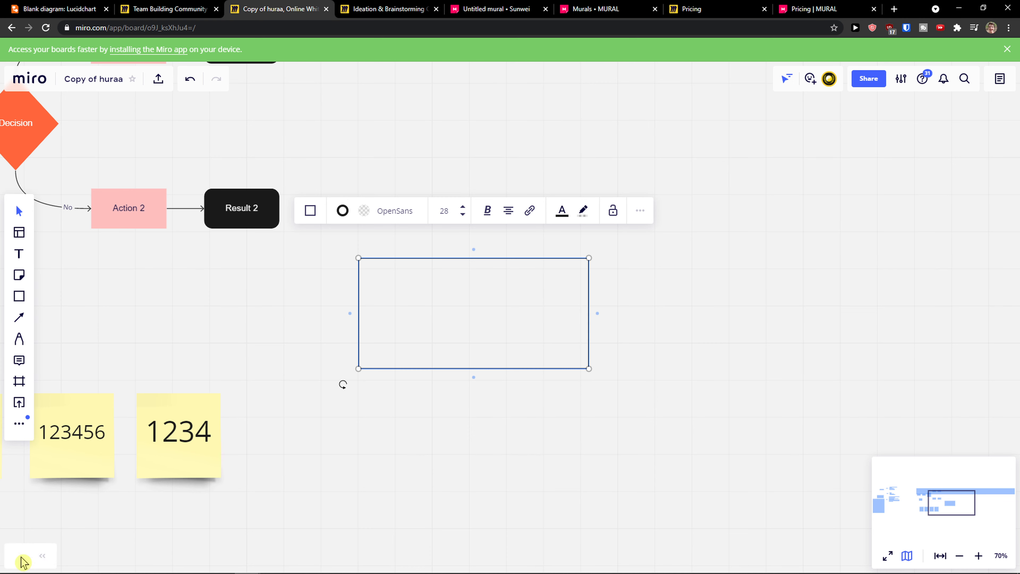
pyautogui.click(19, 555)
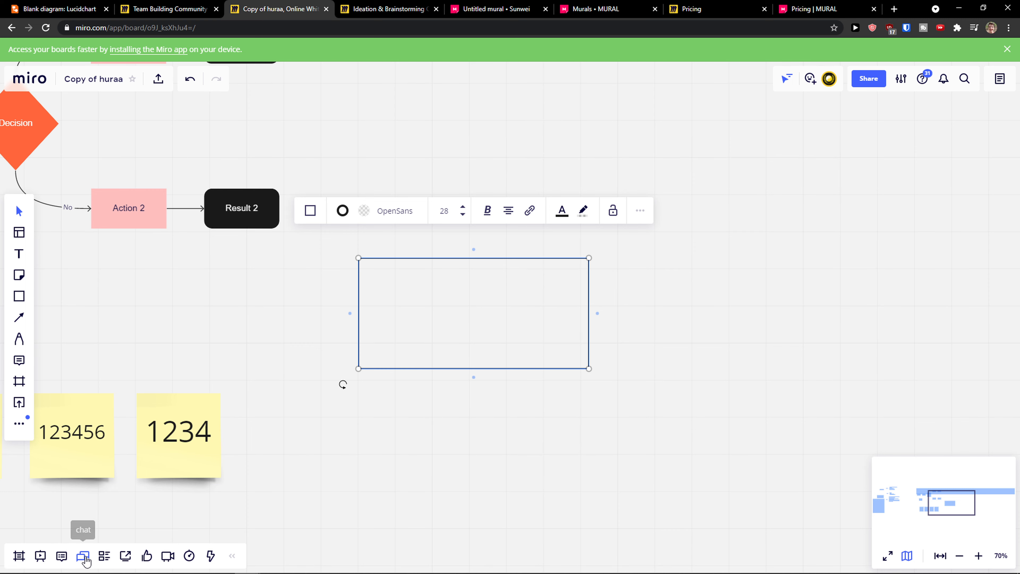
pyautogui.click(482, 8)
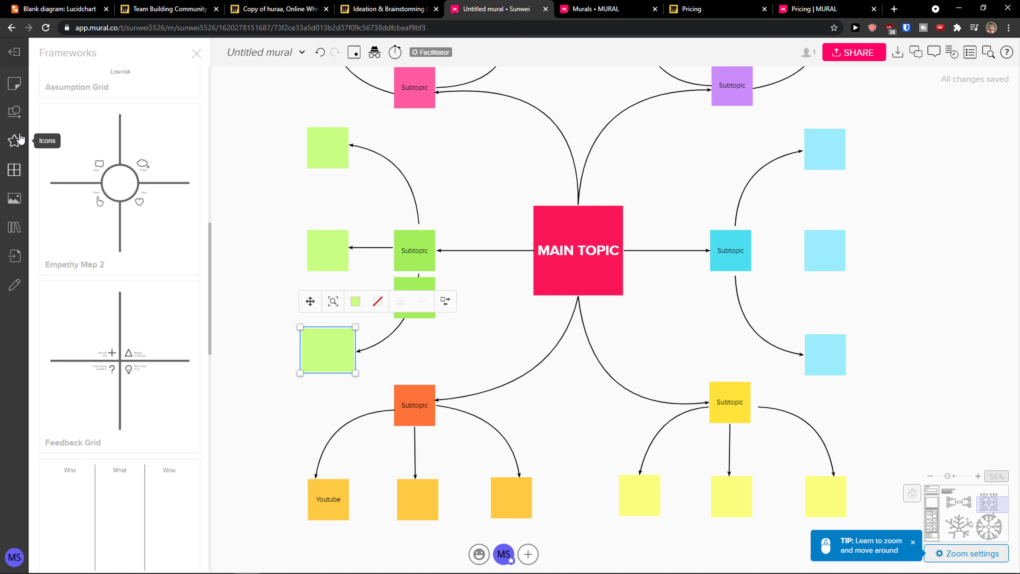
pyautogui.click(406, 9)
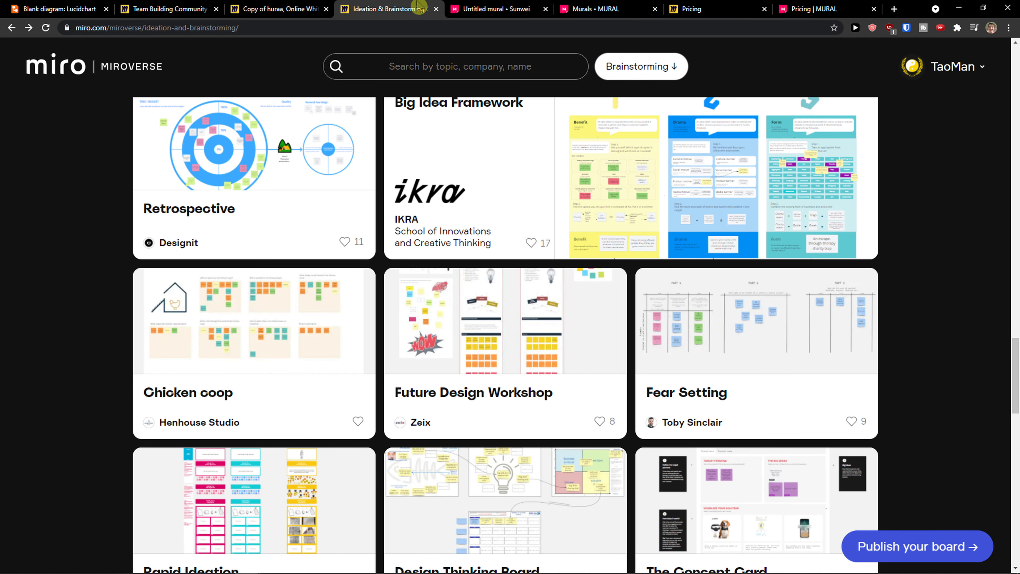
pyautogui.click(490, 6)
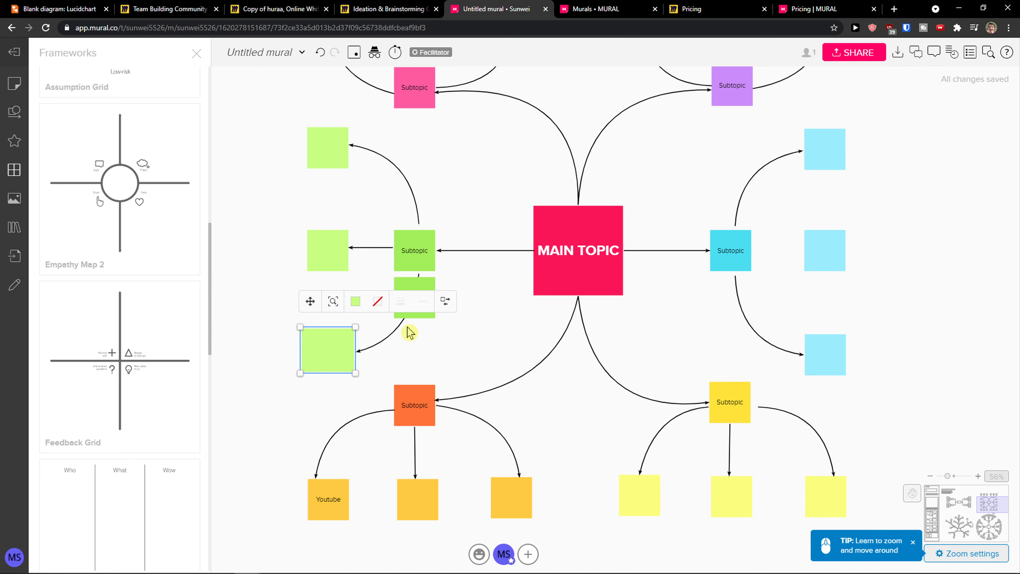
pyautogui.scroll(-1, 395, 334)
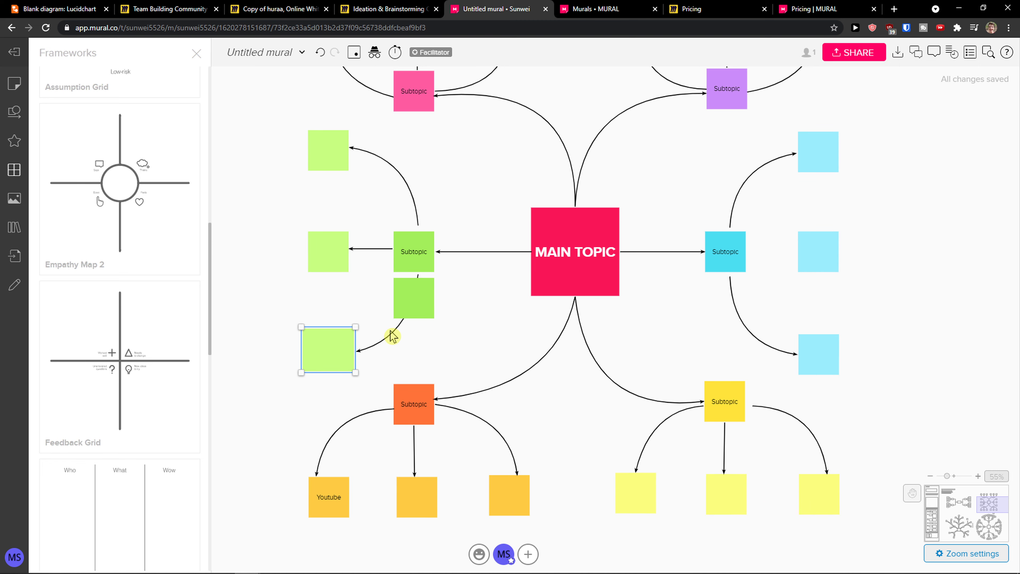
pyautogui.click(381, 5)
pyautogui.click(295, 6)
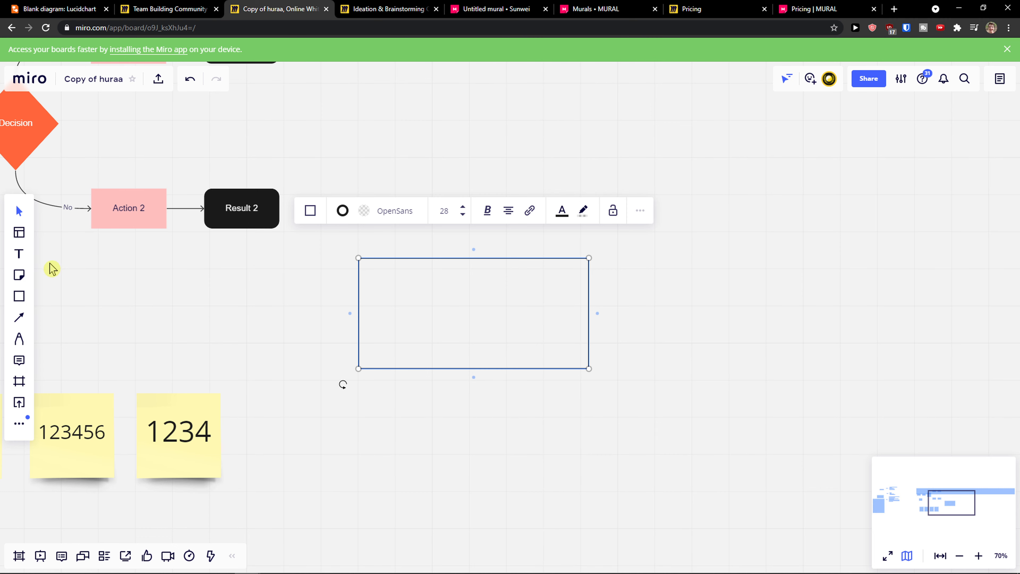
pyautogui.moveTo(104, 272); pyautogui.dragTo(126, 295)
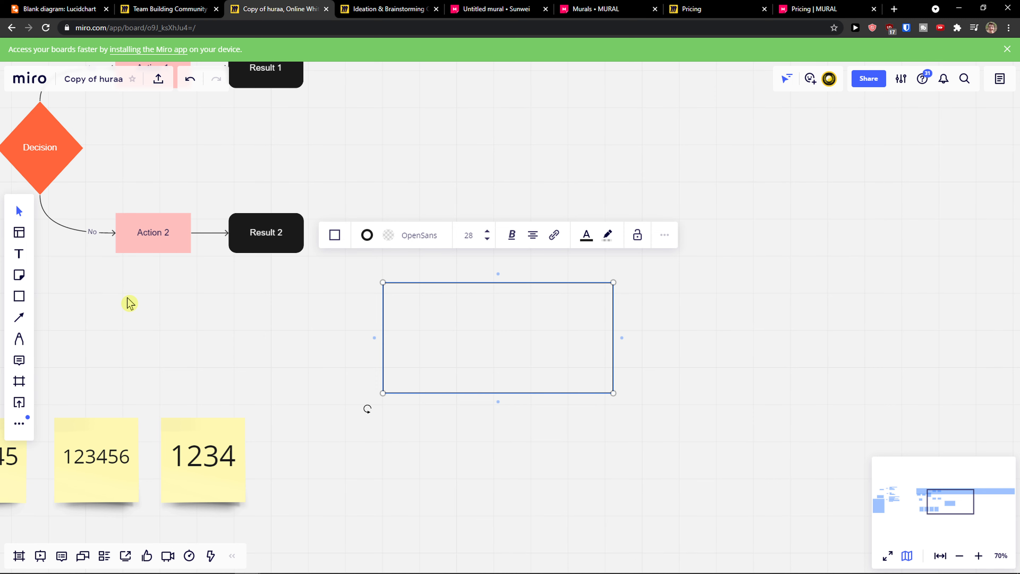
pyautogui.click(496, 9)
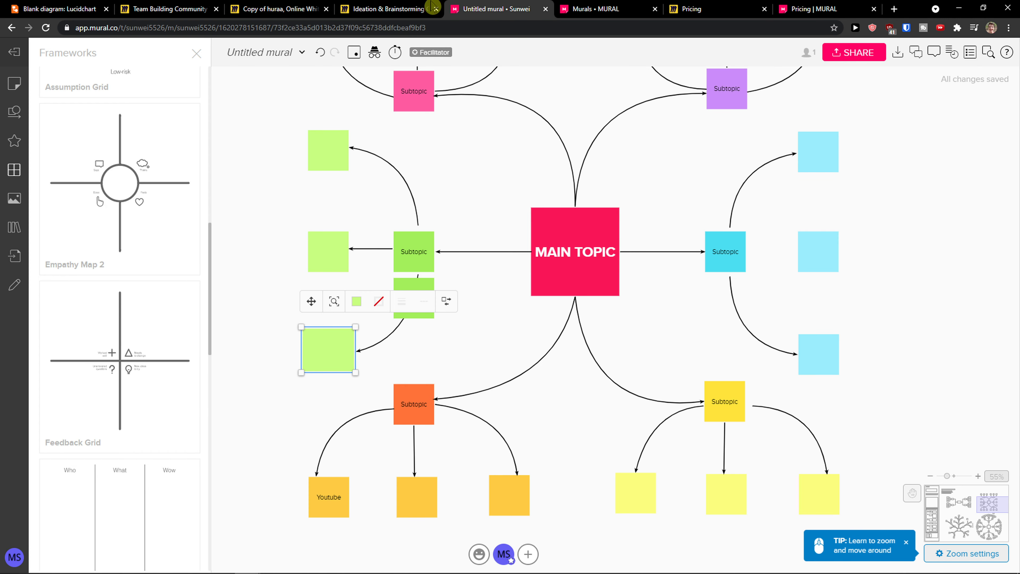
pyautogui.rightClick(510, 565)
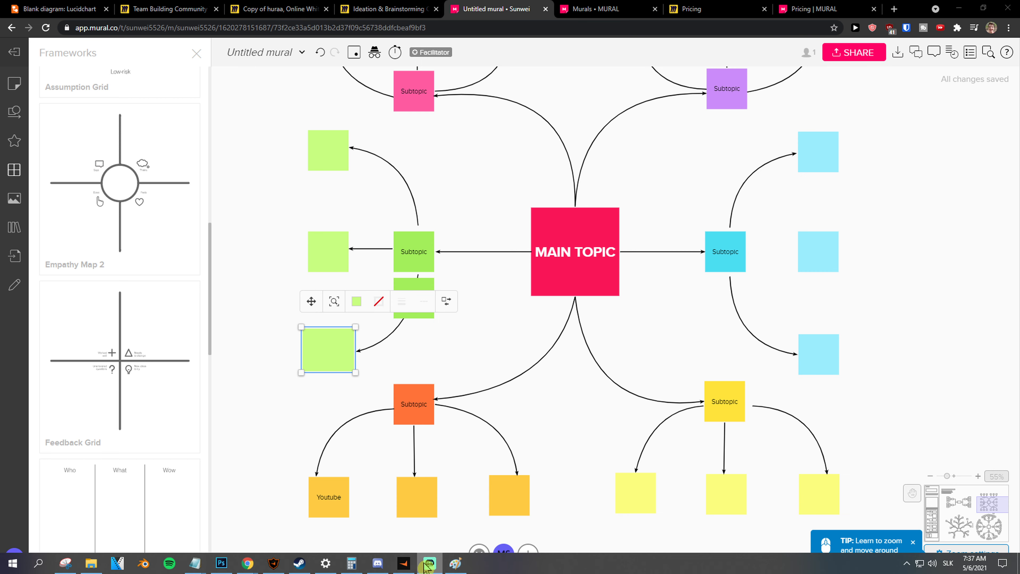